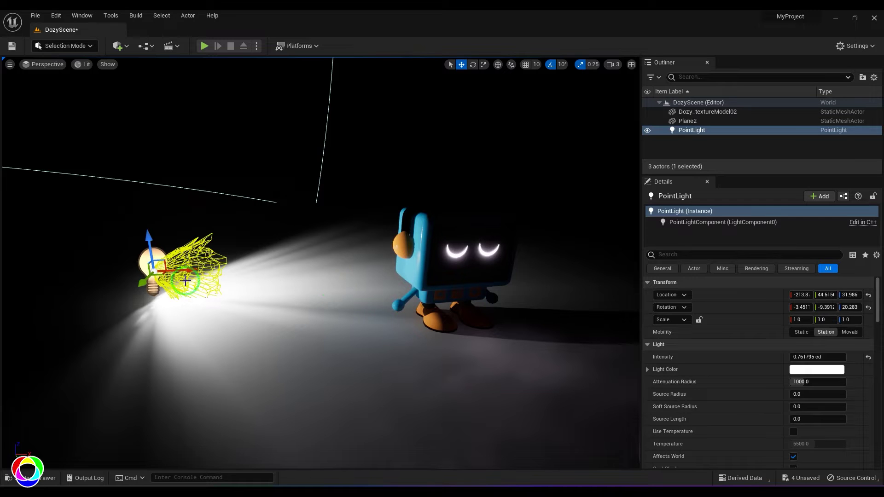
# Step: Delete the old point light and place a new Point Light beside the robot
pyautogui.moveTo(148, 227); pyautogui.dragTo(147, 222)
pyautogui.press('Delete')
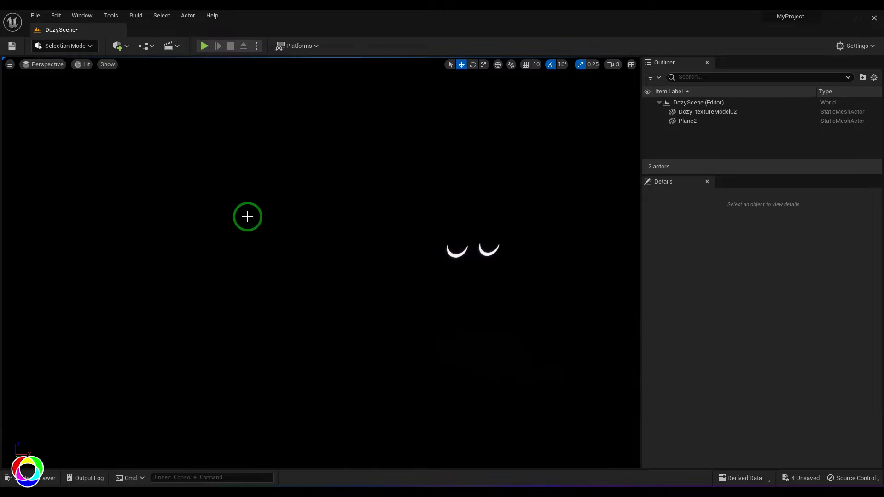
pyautogui.click(127, 47)
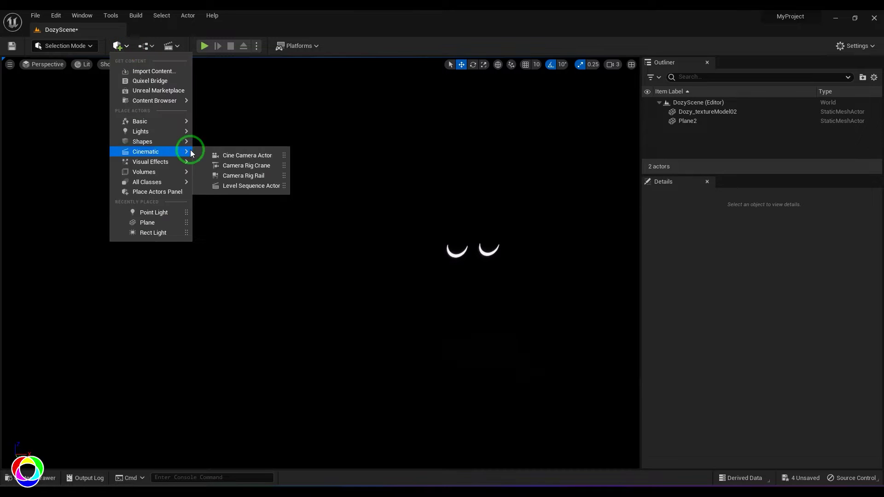
pyautogui.moveTo(170, 131)
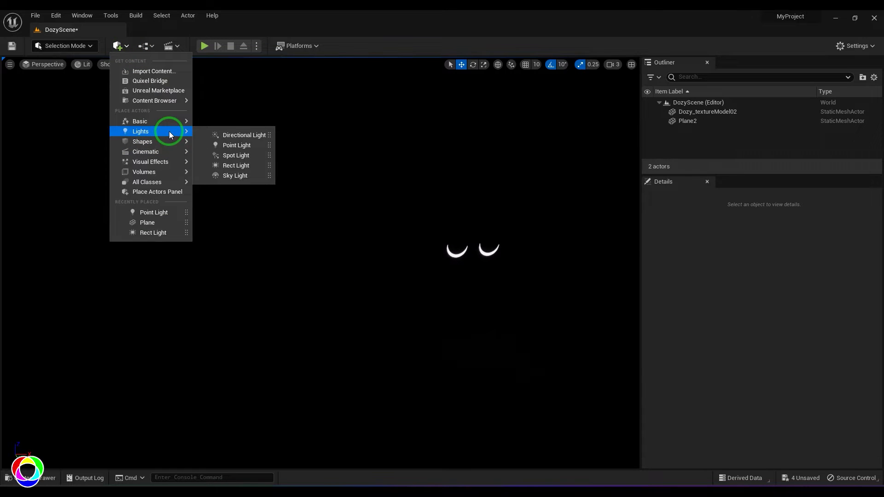
pyautogui.click(230, 145)
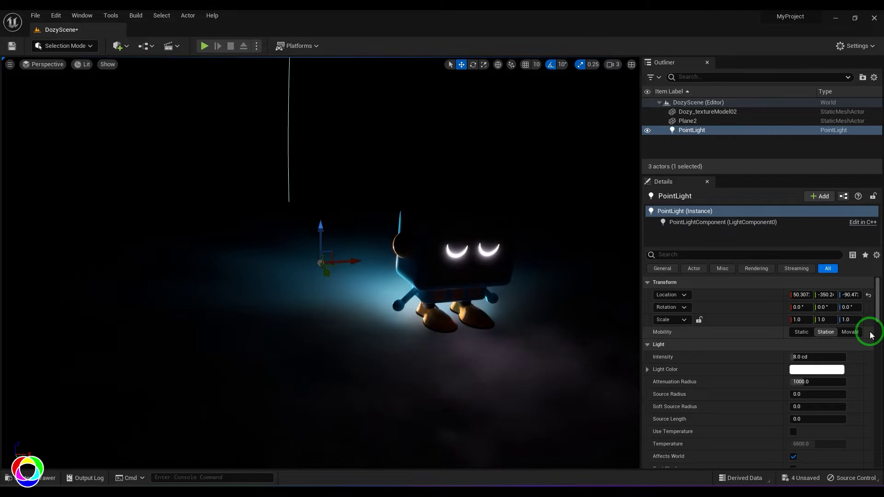
# Step: Lift the point light out of the floor, undoing trial rotation and attenuation changes
pyautogui.moveTo(323, 261); pyautogui.dragTo(206, 195)
pyautogui.press('e')
pyautogui.hotkey('ctrl', 'z')
pyautogui.press('r')
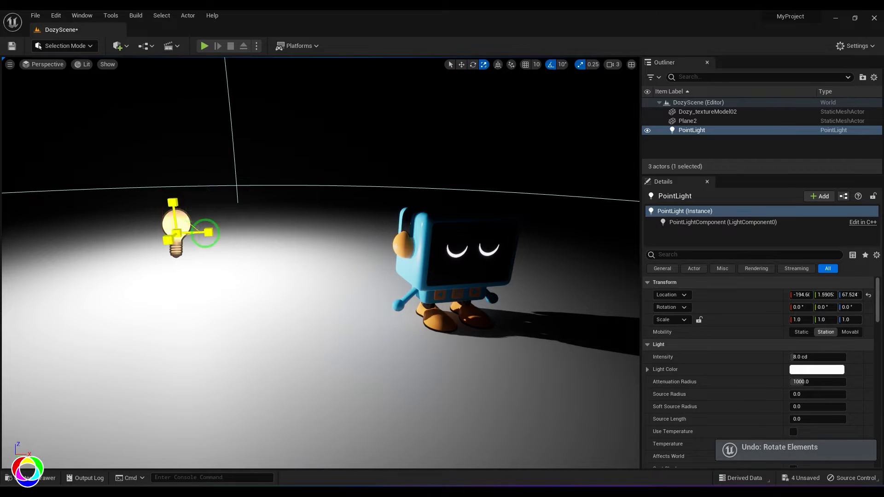
pyautogui.moveTo(195, 231); pyautogui.dragTo(186, 234)
pyautogui.hotkey('ctrl', 'z')
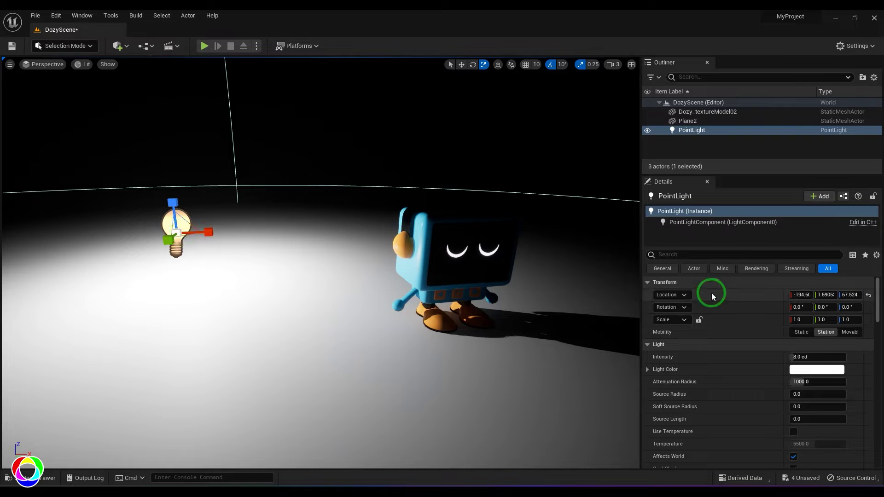
# Step: Nudge the light along X to the robot's left and keep Stationary mobility
pyautogui.press('w')
pyautogui.moveTo(213, 234); pyautogui.dragTo(229, 249)
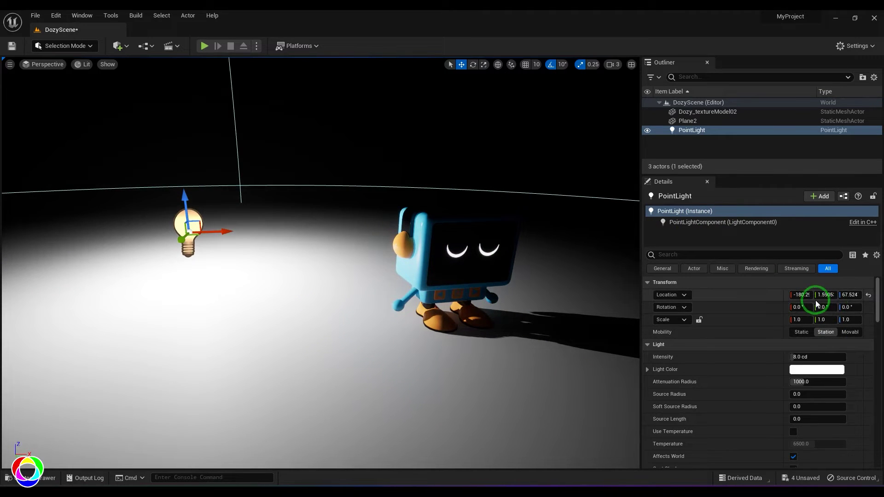
pyautogui.click(800, 333)
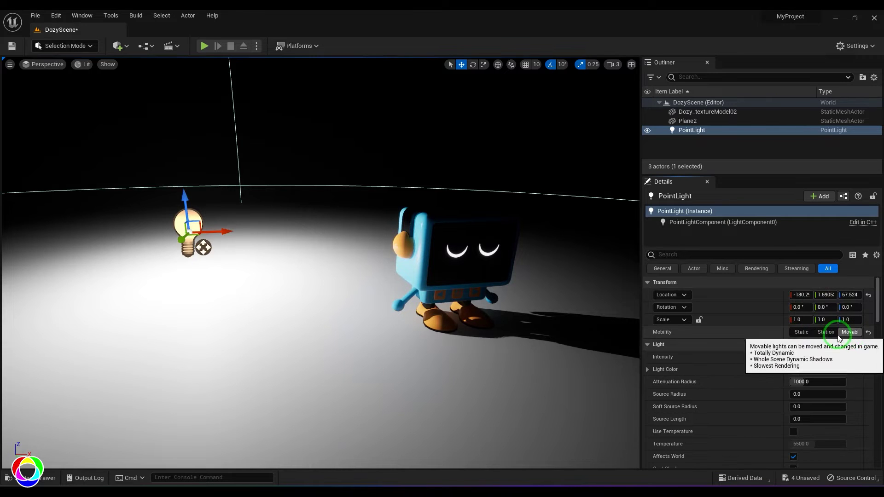
pyautogui.click(824, 332)
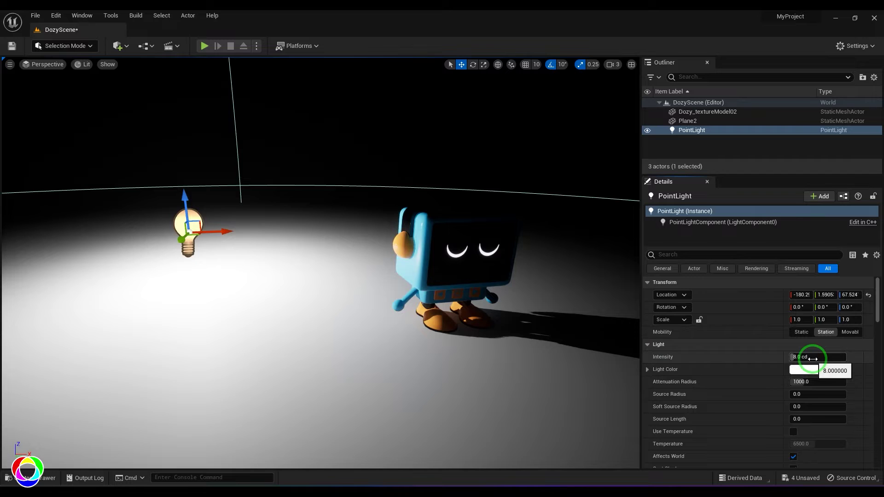
# Step: Switch Intensity Units to Unitless, test a higher intensity, then reset it to 5000
pyautogui.scroll(-5, 812, 359)
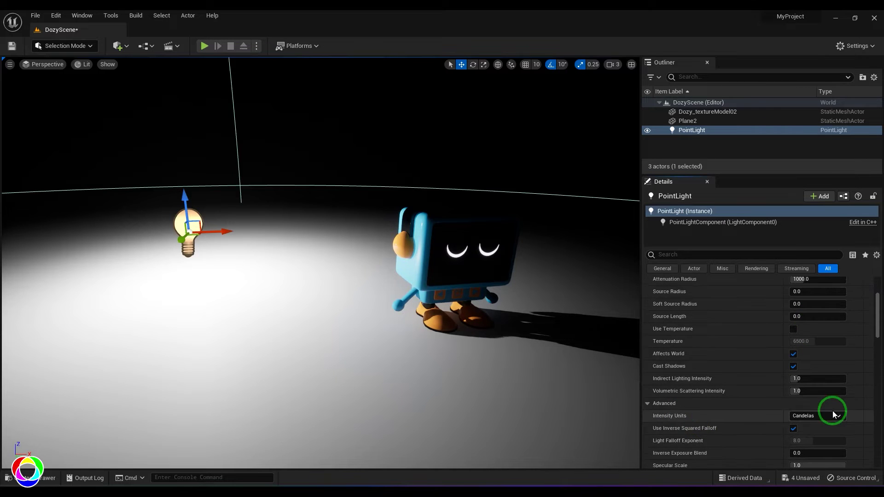
pyautogui.click(831, 416)
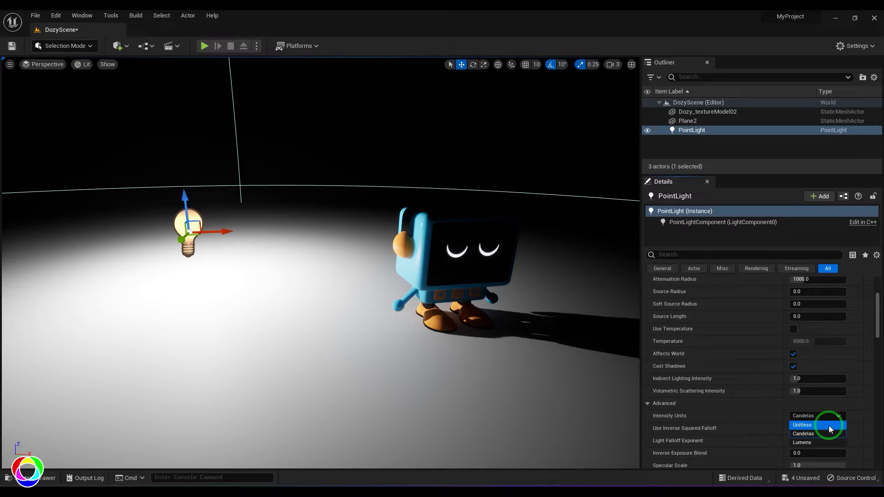
pyautogui.click(829, 426)
pyautogui.scroll(5, 866, 324)
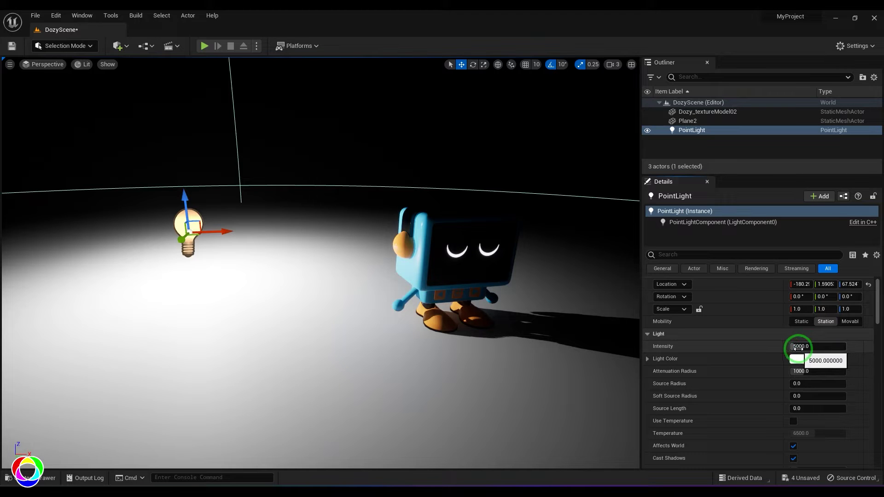
pyautogui.moveTo(809, 346)
pyautogui.mouseDown()
pyautogui.moveTo(833, 347)
pyautogui.moveTo(793, 350)
pyautogui.moveTo(800, 348)
pyautogui.mouseUp()
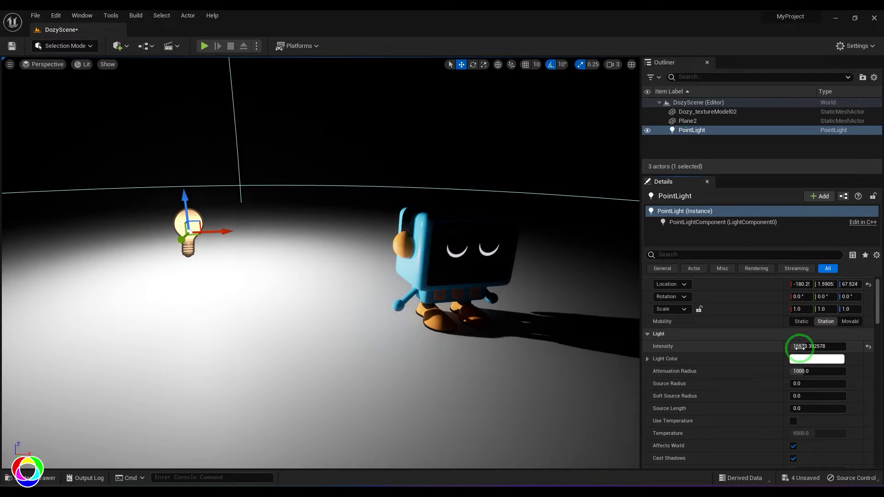
pyautogui.click(868, 348)
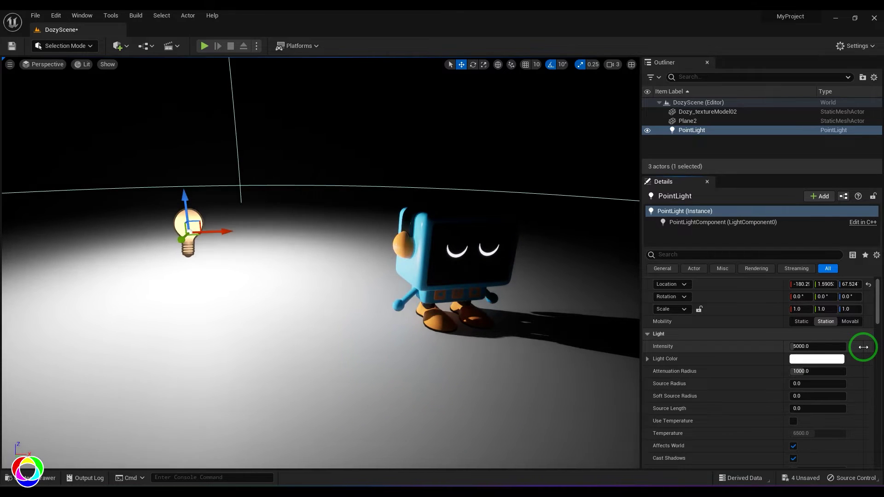
# Step: Switch Intensity Units to Lumens and reset the intensity to 100.53096 lm
pyautogui.scroll(-3, 821, 355)
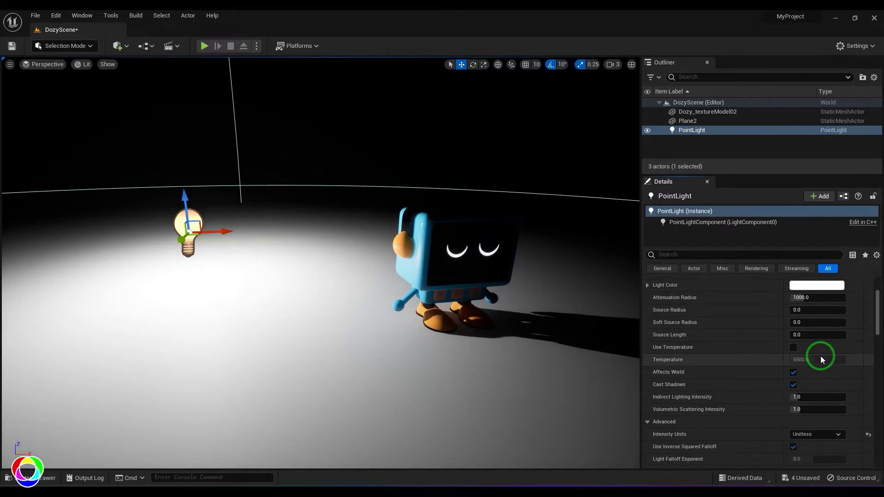
pyautogui.click(823, 443)
pyautogui.click(809, 462)
pyautogui.scroll(2, 816, 371)
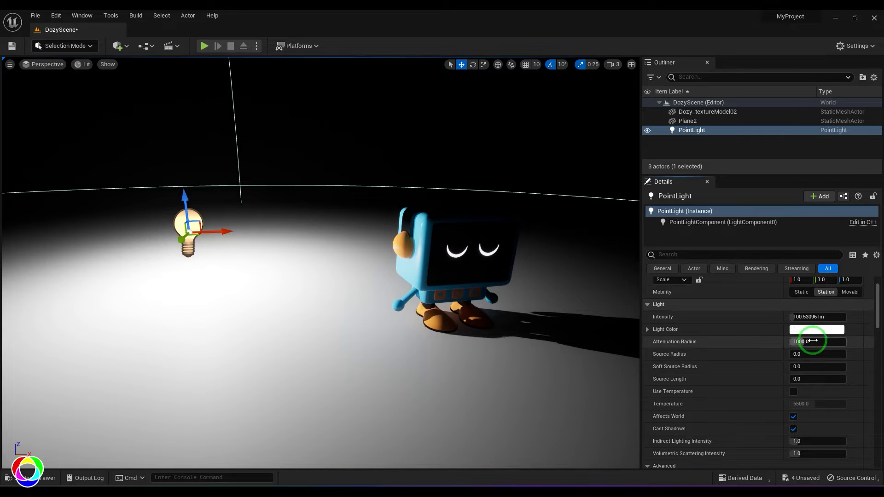
pyautogui.moveTo(799, 316); pyautogui.dragTo(865, 328)
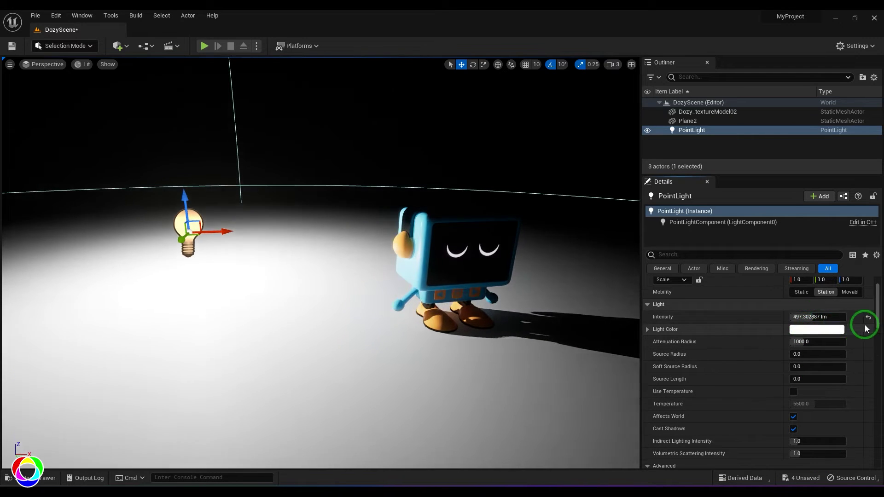
pyautogui.click(868, 317)
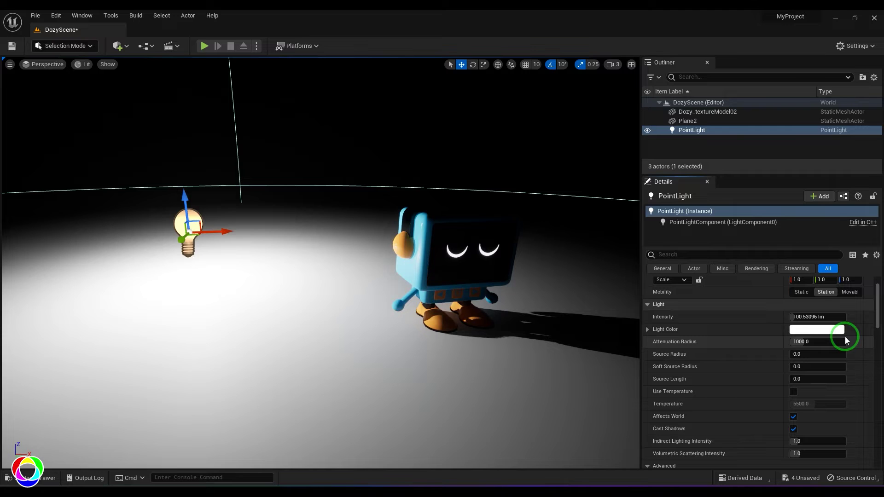
# Step: Set the point light's Intensity Units back to Unitless
pyautogui.scroll(-2, 838, 421)
pyautogui.click(826, 434)
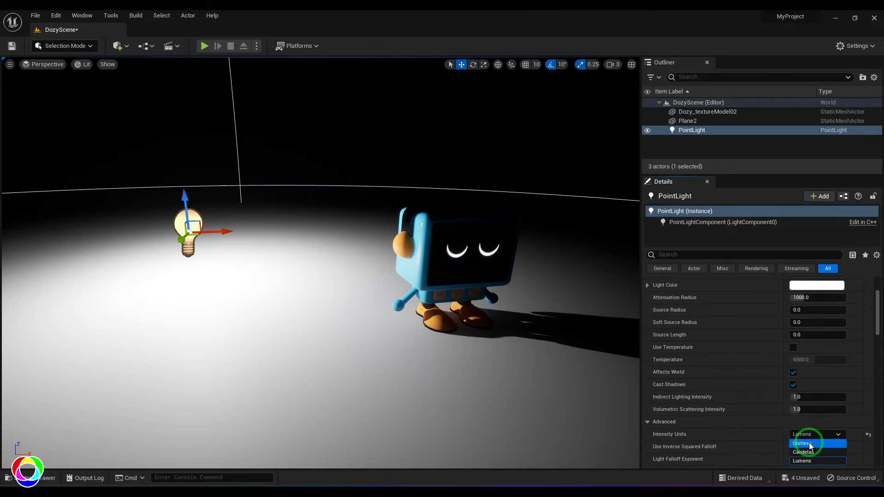
pyautogui.click(811, 444)
pyautogui.scroll(1, 831, 349)
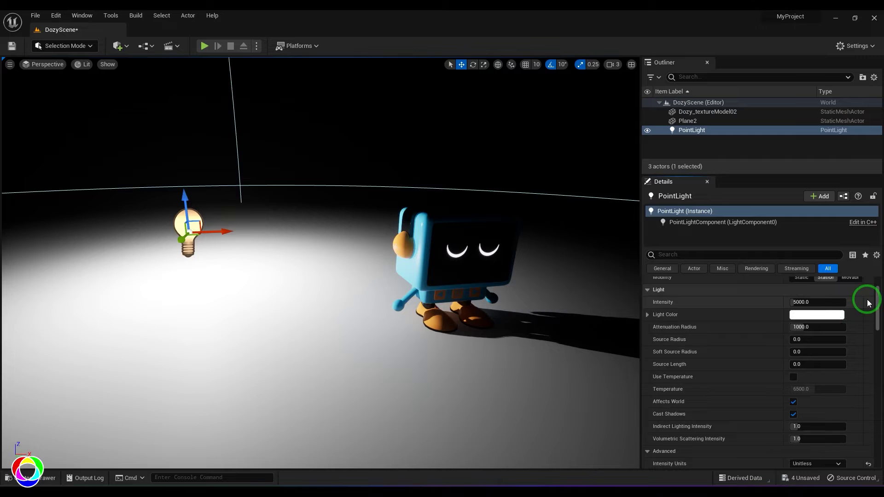
# Step: Try a deep red Light Color, then reset the colour to white
pyautogui.click(816, 316)
pyautogui.click(701, 320)
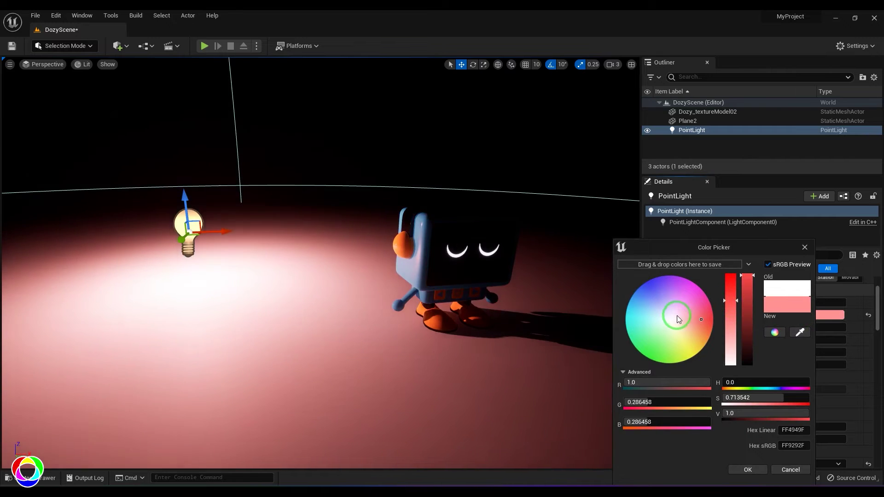
pyautogui.click(713, 317)
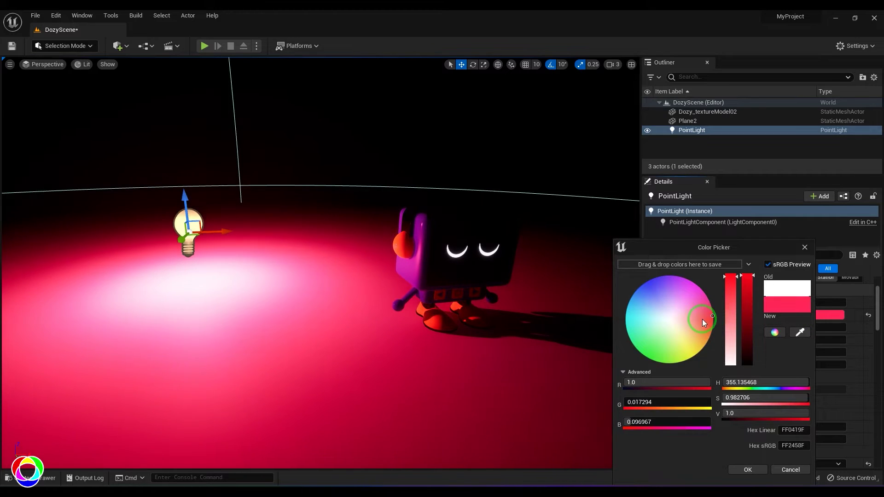
pyautogui.click(755, 469)
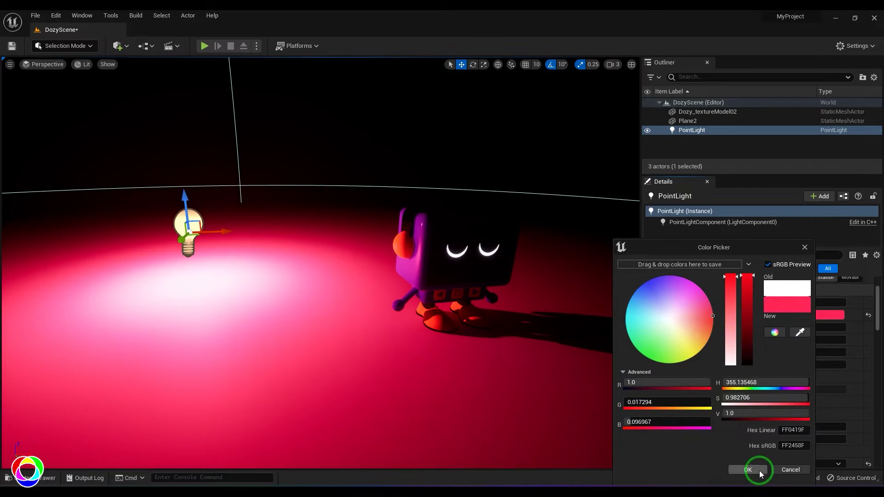
pyautogui.click(869, 316)
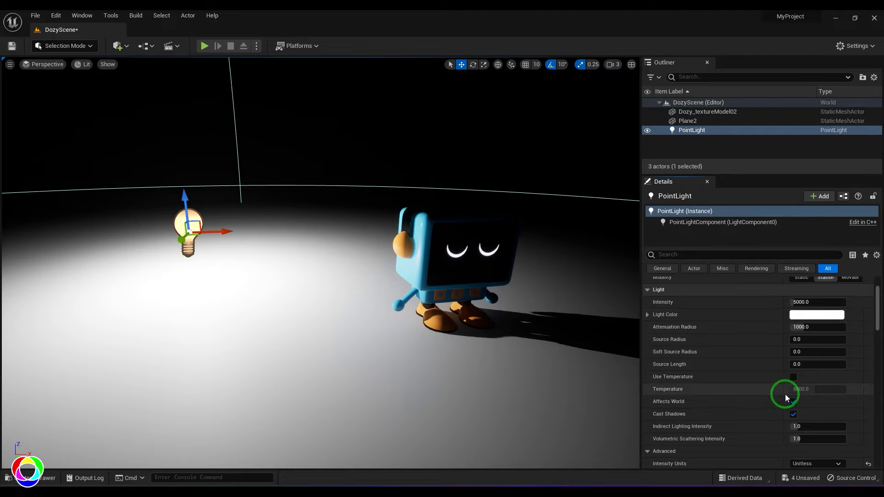
# Step: Enable Use Temperature, preview a warm orange value, then reset Temperature to 6500
pyautogui.click(794, 378)
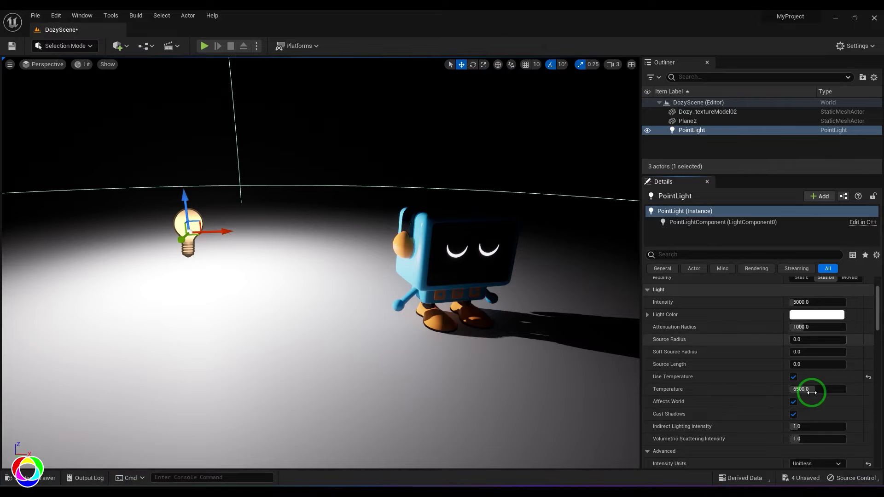
pyautogui.moveTo(811, 389)
pyautogui.mouseDown()
pyautogui.moveTo(795, 396)
pyautogui.moveTo(848, 392)
pyautogui.moveTo(795, 393)
pyautogui.mouseUp()
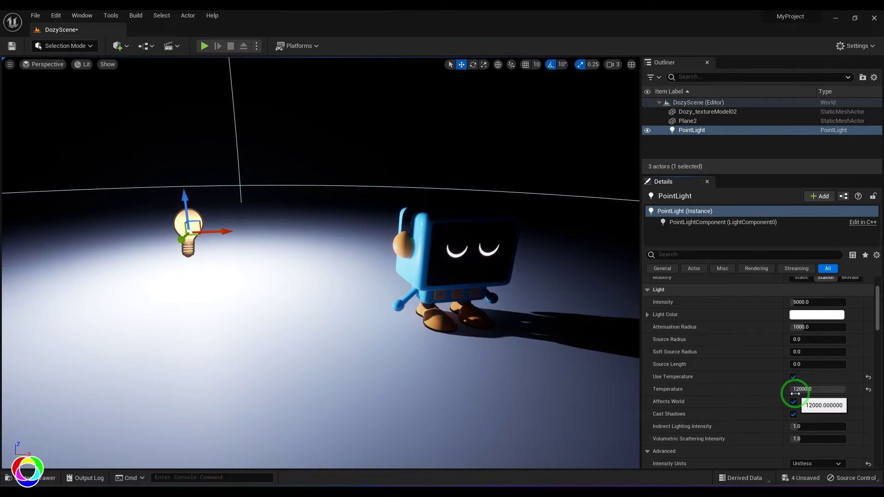
pyautogui.click(868, 390)
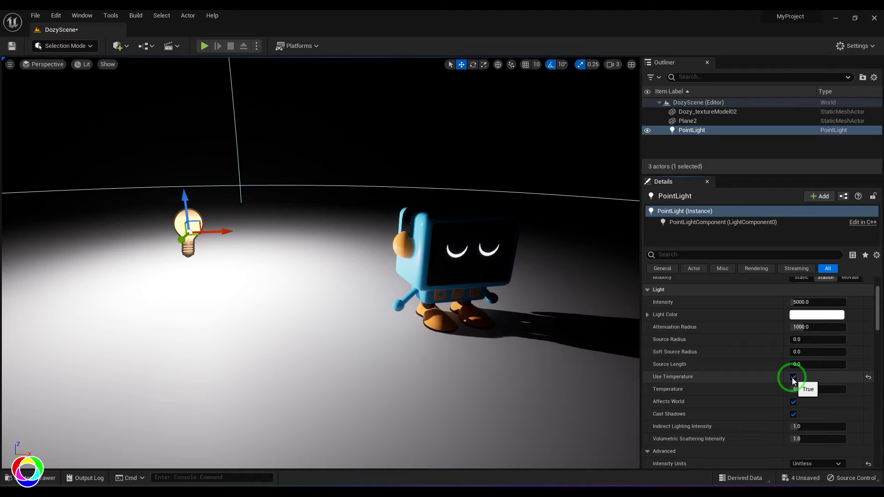
# Step: Toggle Affects World several times, leaving it on so the light illuminates the scene
pyautogui.click(794, 402)
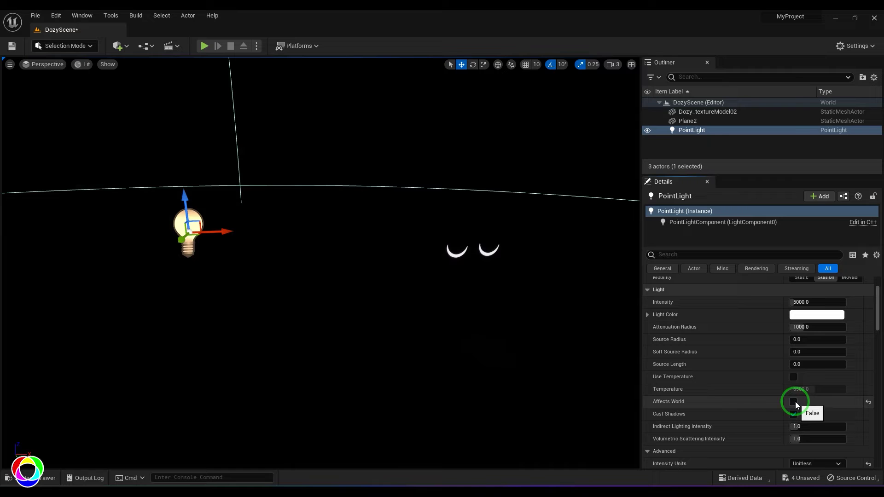
pyautogui.click(795, 401)
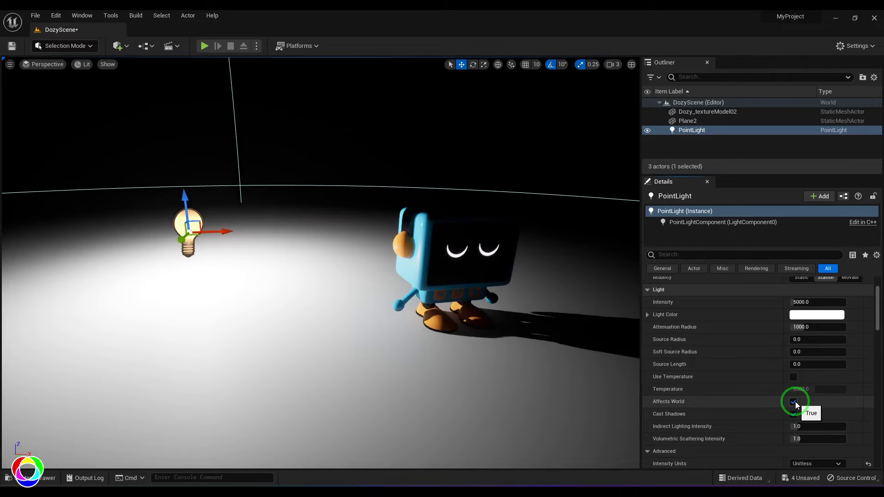
pyautogui.click(795, 402)
pyautogui.click(796, 402)
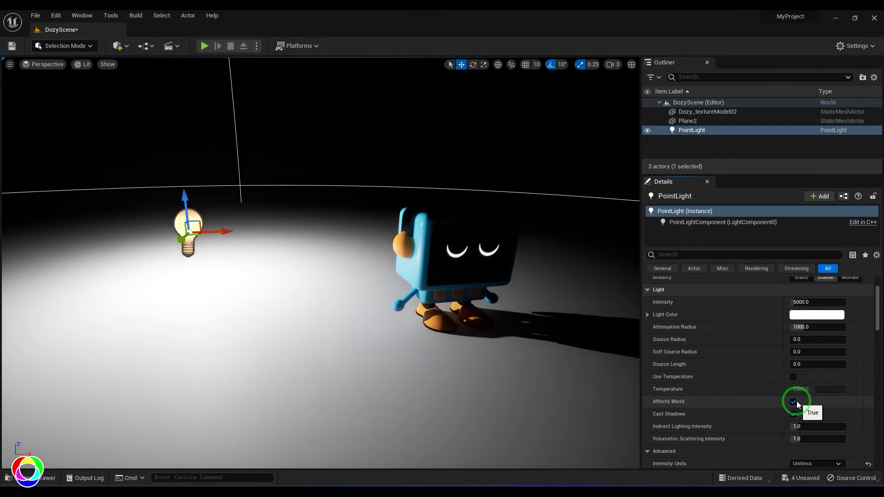
pyautogui.click(795, 402)
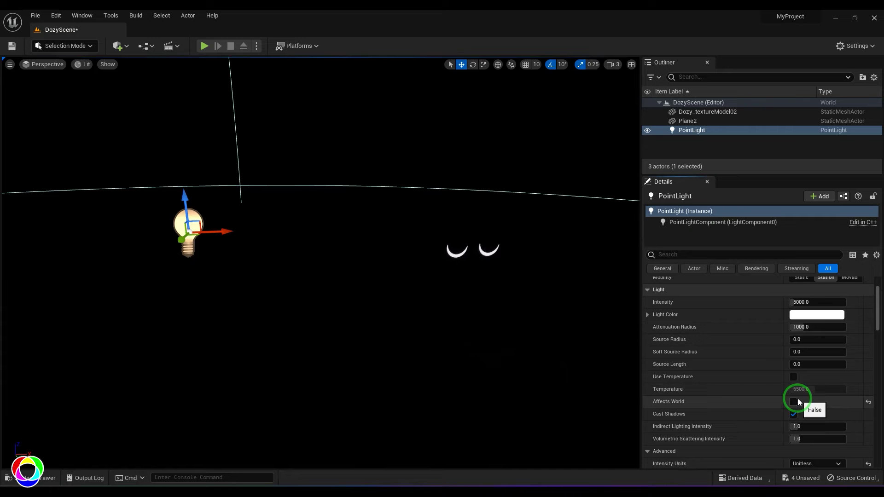
pyautogui.click(795, 401)
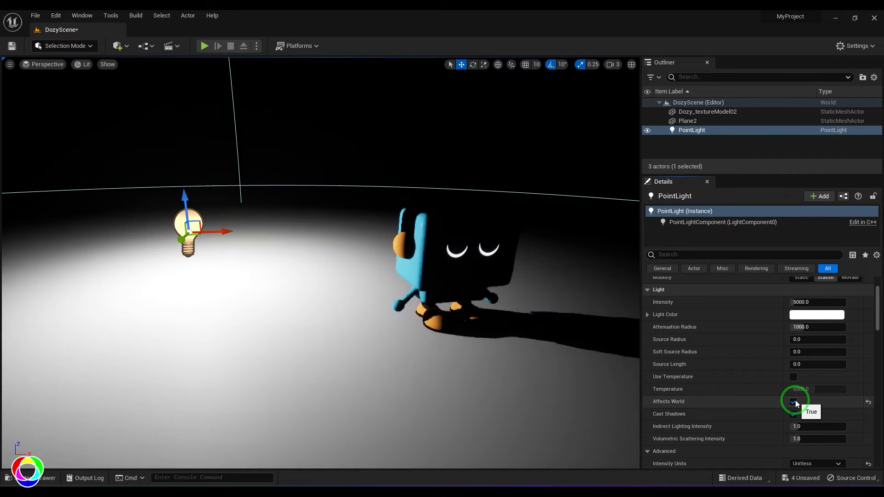
# Step: Toggle Cast Shadows off and on, leaving the point light's shadows enabled
pyautogui.click(795, 414)
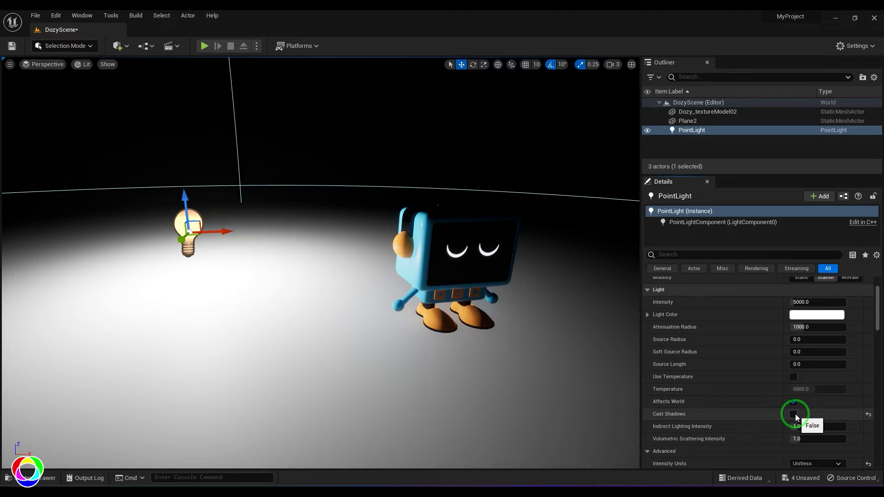
pyautogui.click(795, 414)
pyautogui.click(794, 415)
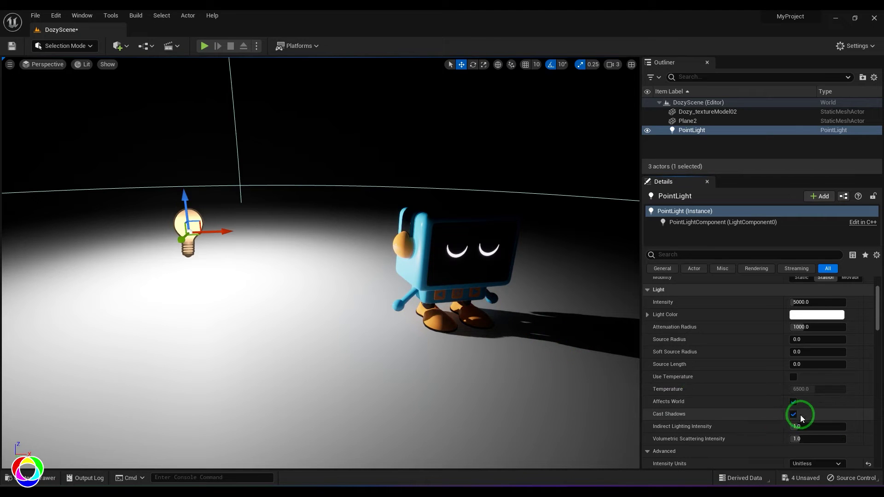
pyautogui.click(793, 414)
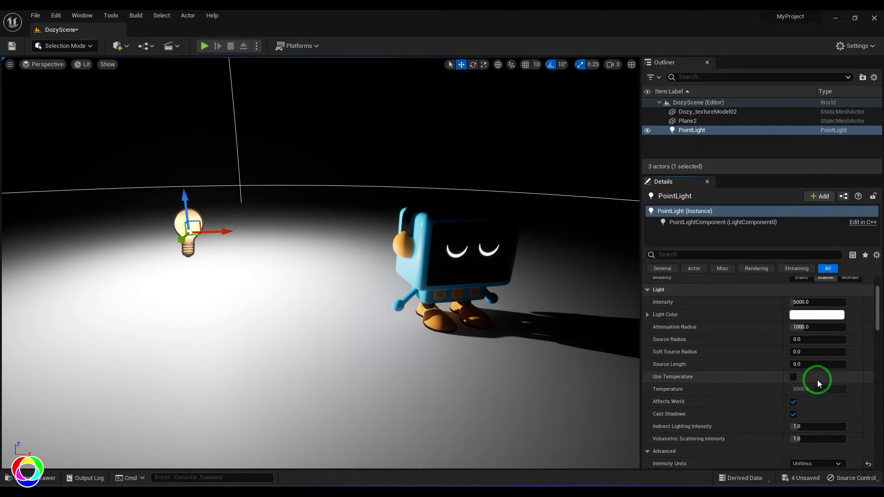
pyautogui.scroll(1, 816, 380)
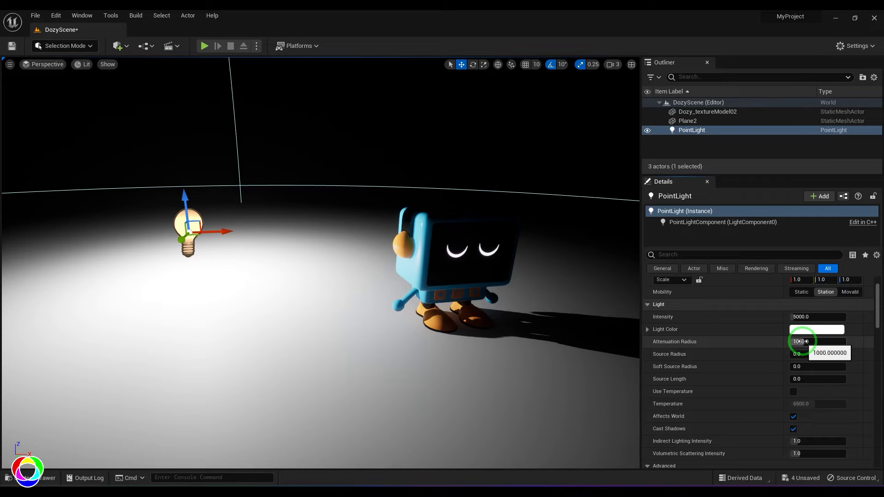
# Step: Test a smaller attenuation radius, lower the light slightly, then restore the radius to 1000
pyautogui.moveTo(802, 341)
pyautogui.mouseDown()
pyautogui.moveTo(794, 347)
pyautogui.moveTo(802, 344)
pyautogui.mouseUp()
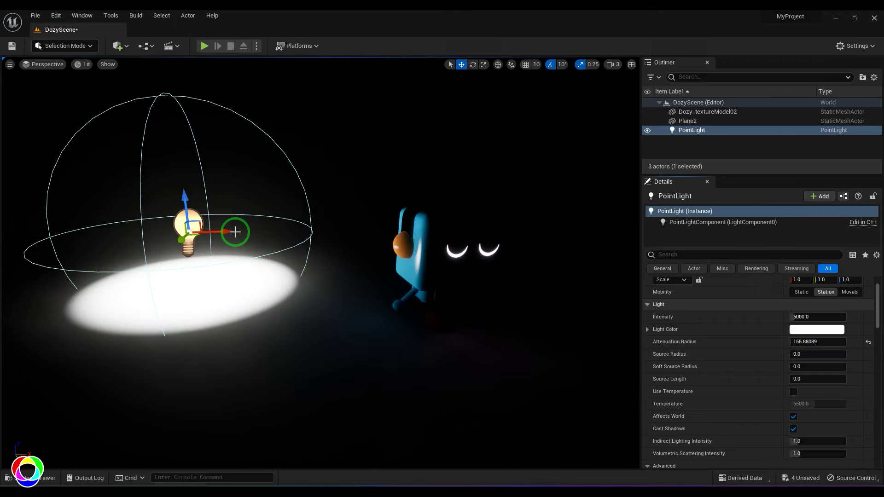
pyautogui.moveTo(187, 199)
pyautogui.mouseDown()
pyautogui.moveTo(200, 286)
pyautogui.moveTo(188, 108)
pyautogui.moveTo(188, 212)
pyautogui.mouseUp()
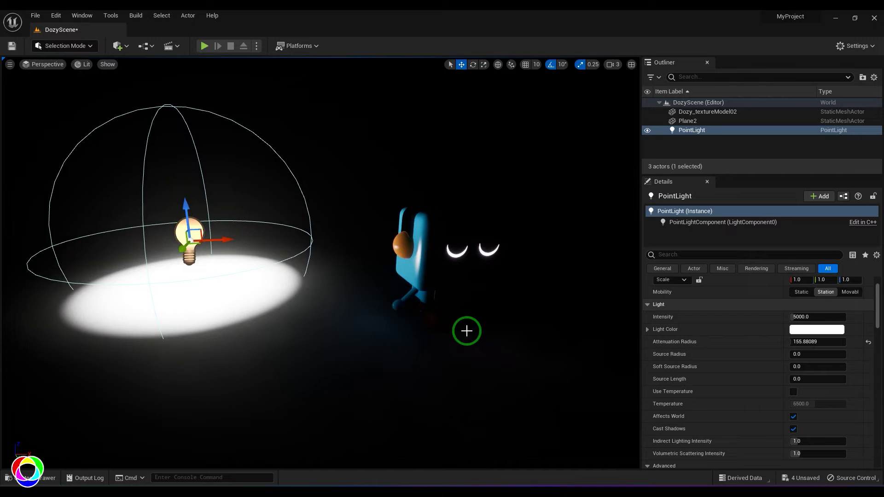
pyautogui.click(868, 343)
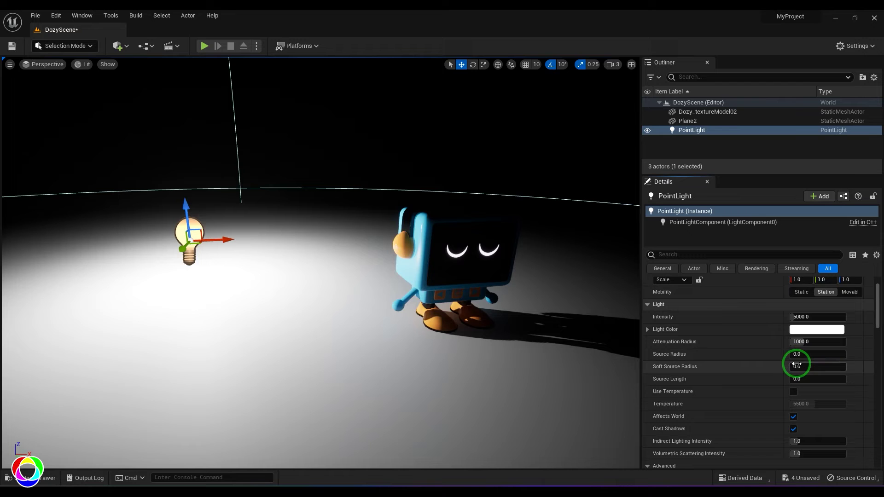
# Step: Scrub Source Radius and Soft Source Radius for softer shadows, moving the light toward the robot
pyautogui.moveTo(798, 367); pyautogui.dragTo(756, 384)
pyautogui.moveTo(794, 355); pyautogui.dragTo(865, 360)
pyautogui.moveTo(187, 203); pyautogui.dragTo(344, 231)
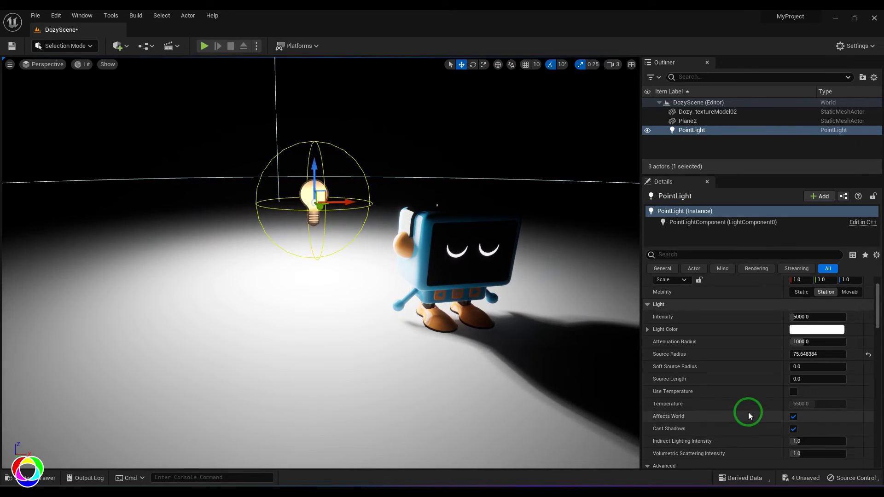
pyautogui.moveTo(818, 355); pyautogui.dragTo(862, 361)
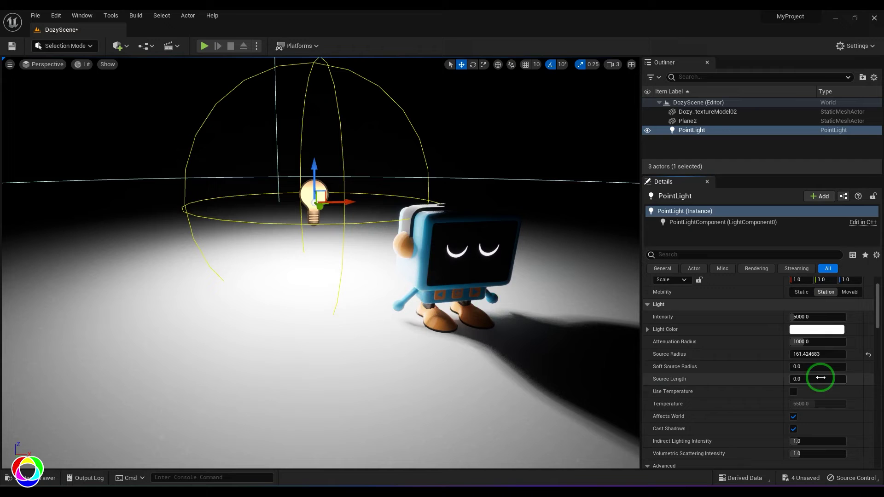
pyautogui.moveTo(820, 354); pyautogui.dragTo(788, 381)
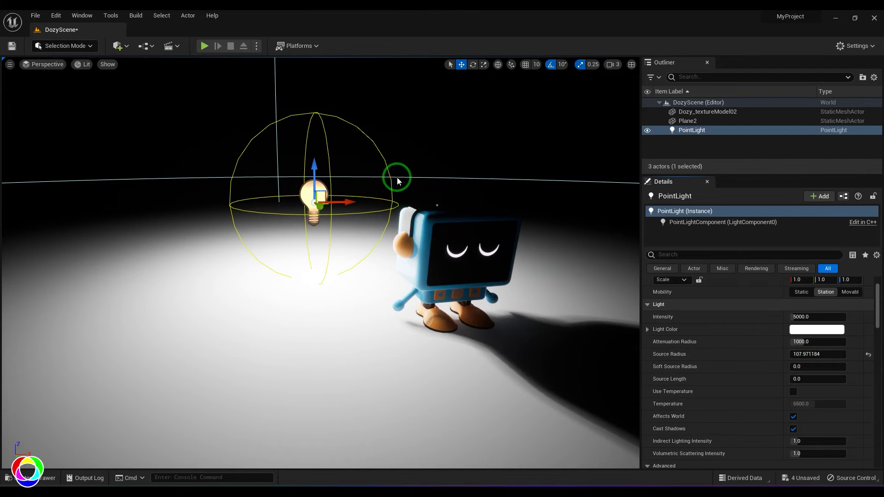
pyautogui.moveTo(796, 367)
pyautogui.mouseDown()
pyautogui.moveTo(819, 369)
pyautogui.moveTo(790, 363)
pyautogui.mouseUp()
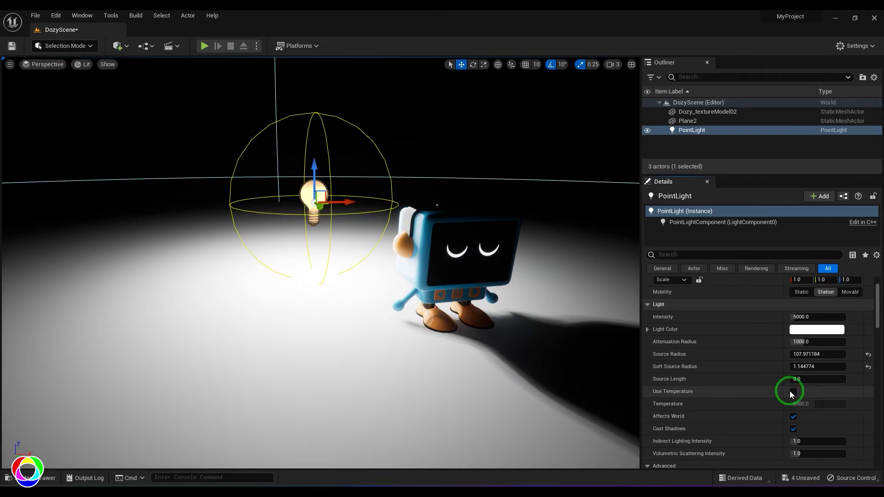
pyautogui.moveTo(803, 355); pyautogui.dragTo(852, 379)
# Step: Stretch Source Length to about 480 and rotate the light into a capsule shape
pyautogui.moveTo(322, 158); pyautogui.dragTo(286, 161)
pyautogui.press('e')
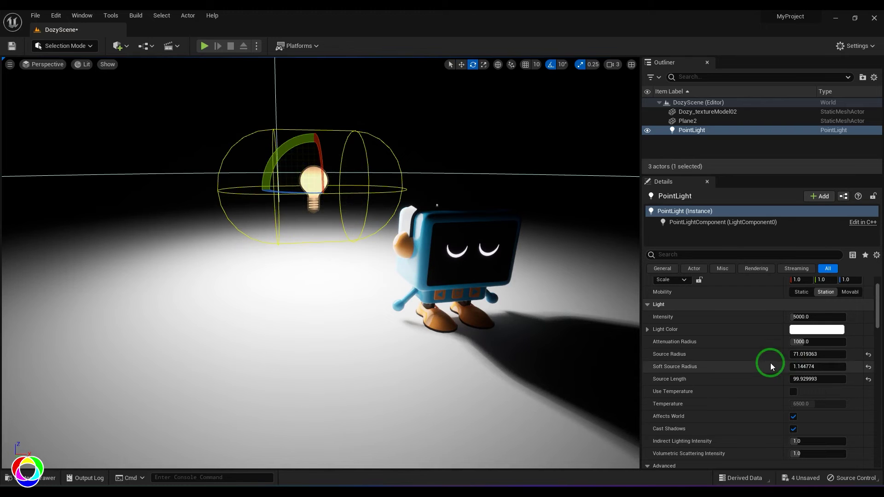
pyautogui.moveTo(818, 379); pyautogui.dragTo(819, 361)
pyautogui.scroll(-5, 286, 345)
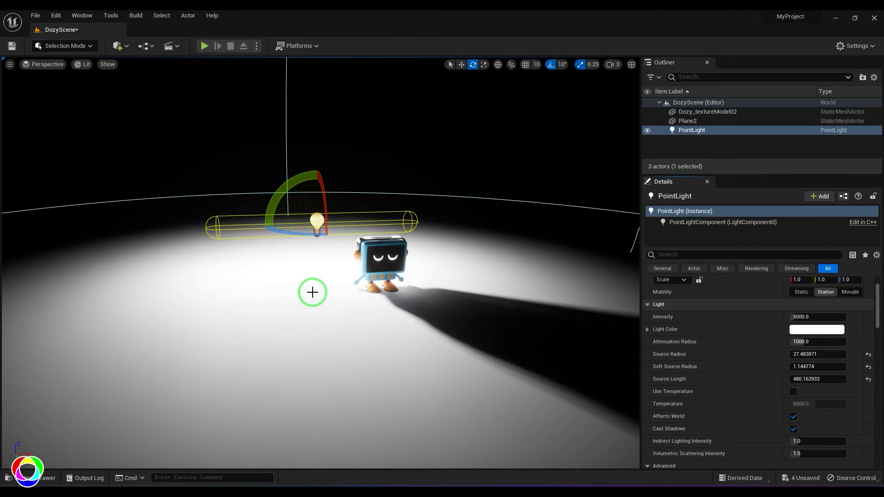
# Step: Test a lower Specular Scale of about 0.48, then set it back to 1.0
pyautogui.scroll(5, 312, 292)
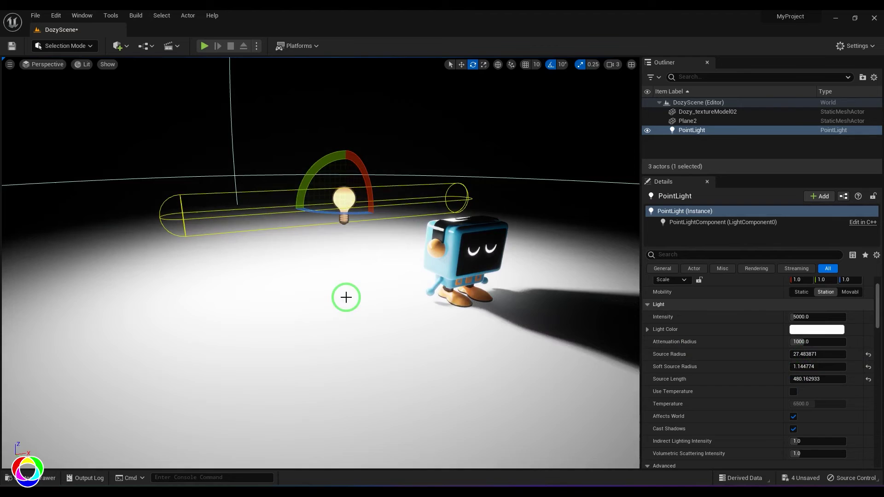
pyautogui.scroll(-5, 746, 361)
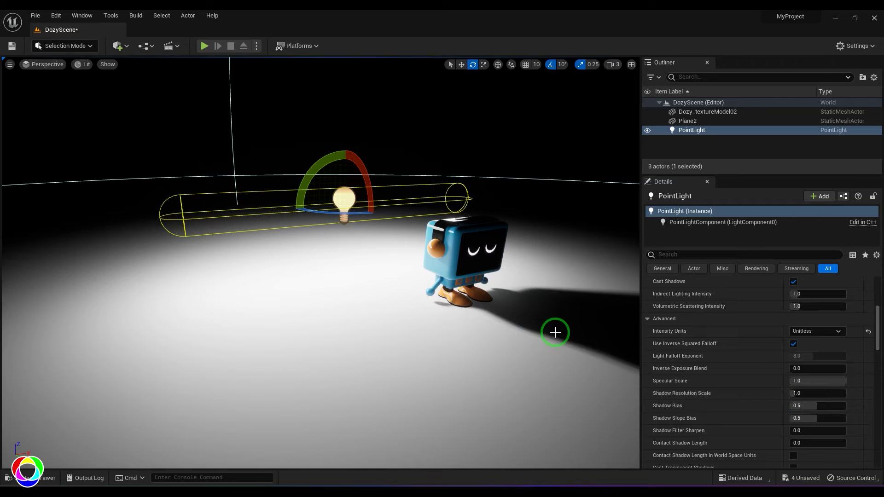
pyautogui.scroll(-3, 795, 405)
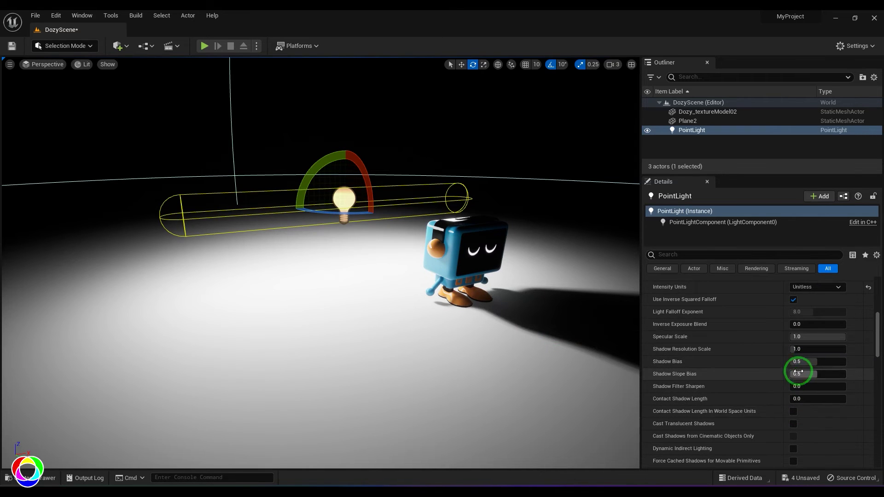
pyautogui.moveTo(831, 337); pyautogui.dragTo(737, 338)
pyautogui.click(815, 336)
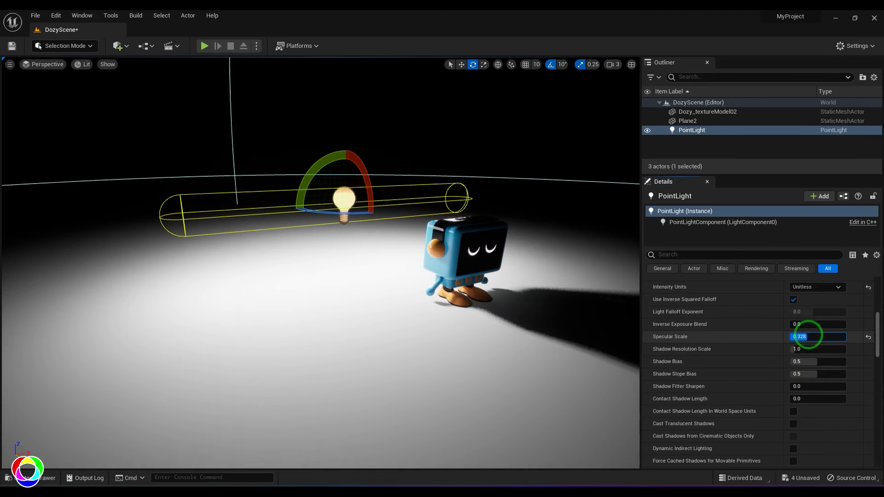
pyautogui.click(792, 338)
pyautogui.moveTo(792, 338)
pyautogui.mouseDown()
pyautogui.moveTo(783, 338)
pyautogui.moveTo(803, 339)
pyautogui.mouseUp()
pyautogui.moveTo(509, 272); pyautogui.dragTo(460, 267)
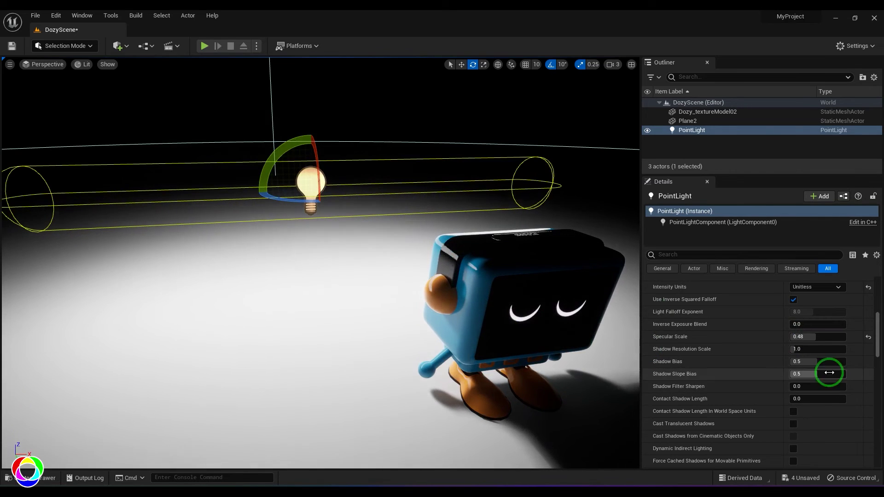
pyautogui.click(803, 337)
pyautogui.write('1')
pyautogui.press('Return')
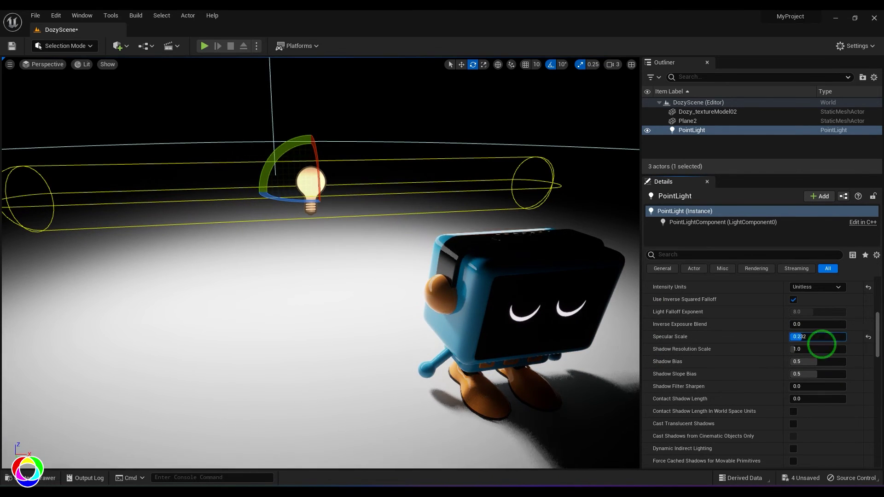
# Step: Scroll Details down to Light Profiles and show the Content Drawer assets
pyautogui.scroll(-4, 758, 367)
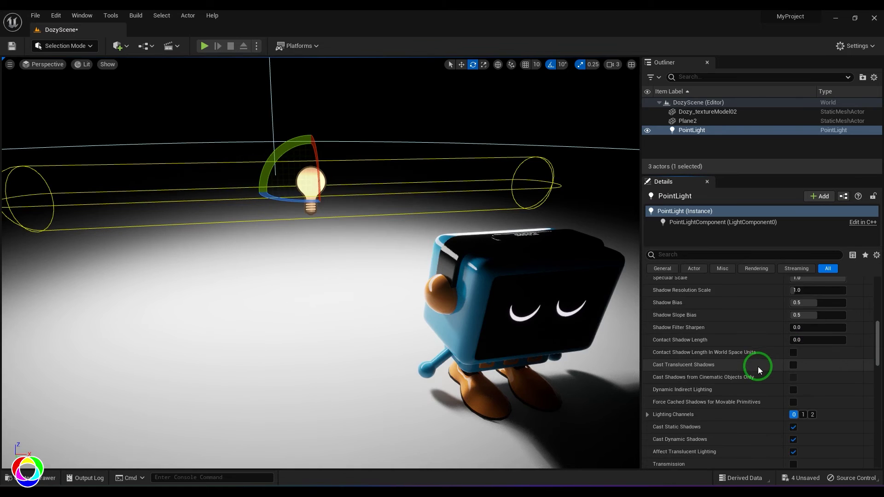
pyautogui.scroll(-10, 759, 362)
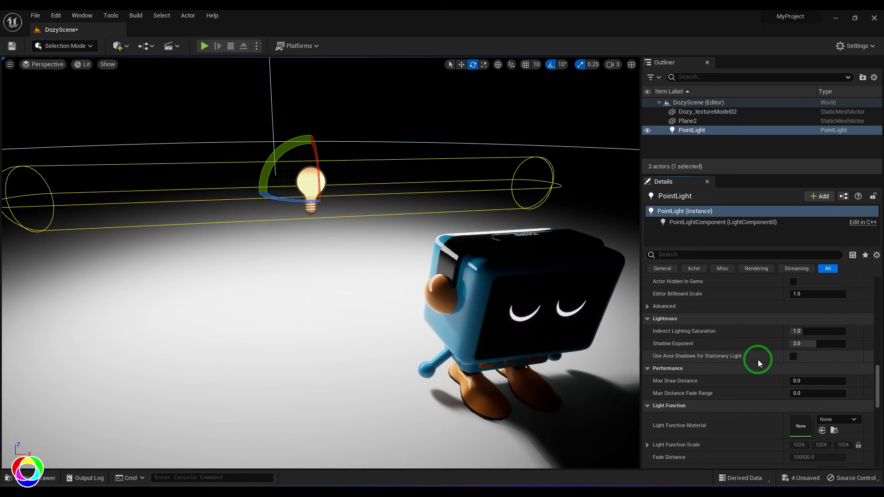
pyautogui.scroll(-4, 756, 360)
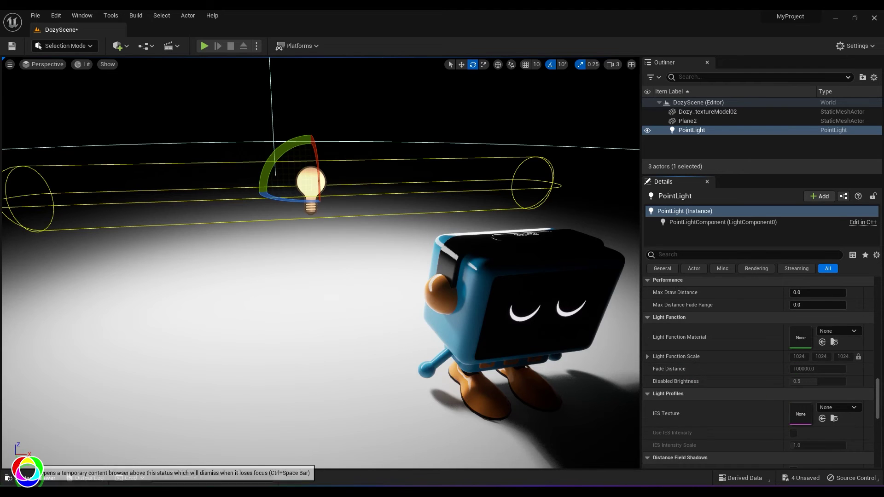
pyautogui.click(32, 478)
# Step: Bring up the ies-lights-pack Explorer window and position it beside the Content Browser
pyautogui.click(611, 373)
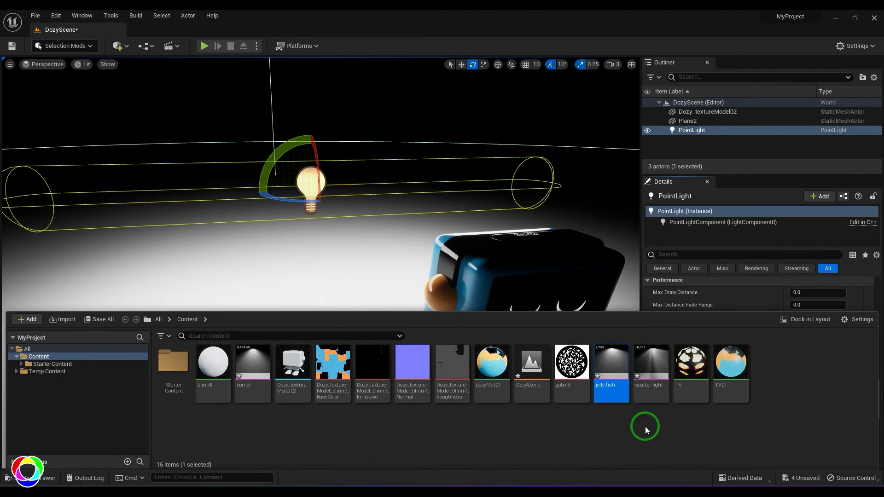
pyautogui.click(254, 369)
pyautogui.moveTo(492, 489)
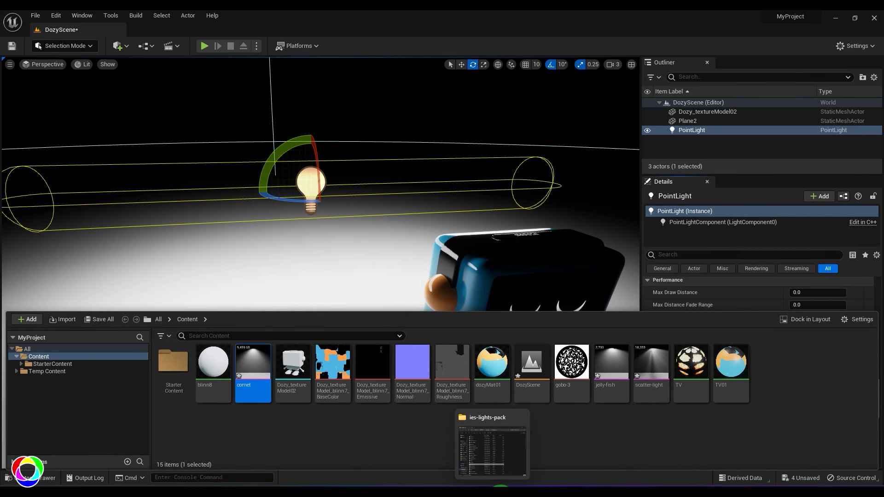
pyautogui.click(492, 446)
pyautogui.moveTo(483, 50); pyautogui.dragTo(617, 54)
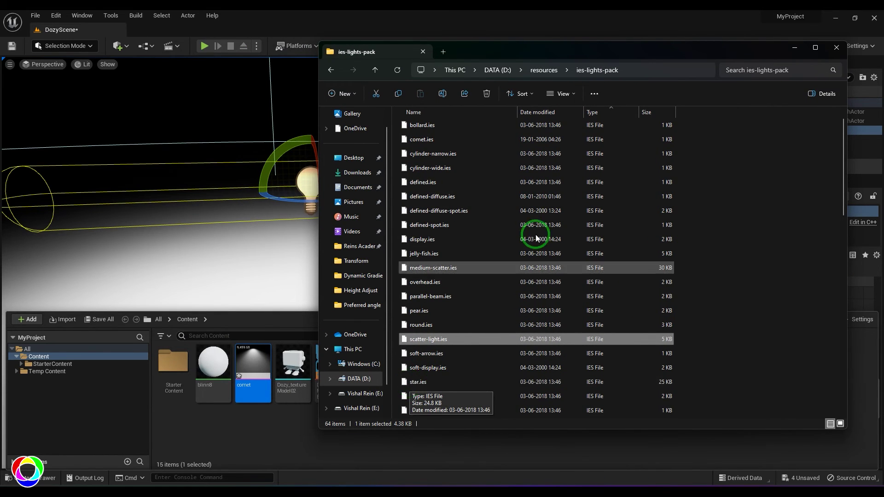
pyautogui.moveTo(570, 52); pyautogui.dragTo(688, 36)
# Step: Drag star.ies into the Content Browser to import it as the star light profile
pyautogui.click(539, 367)
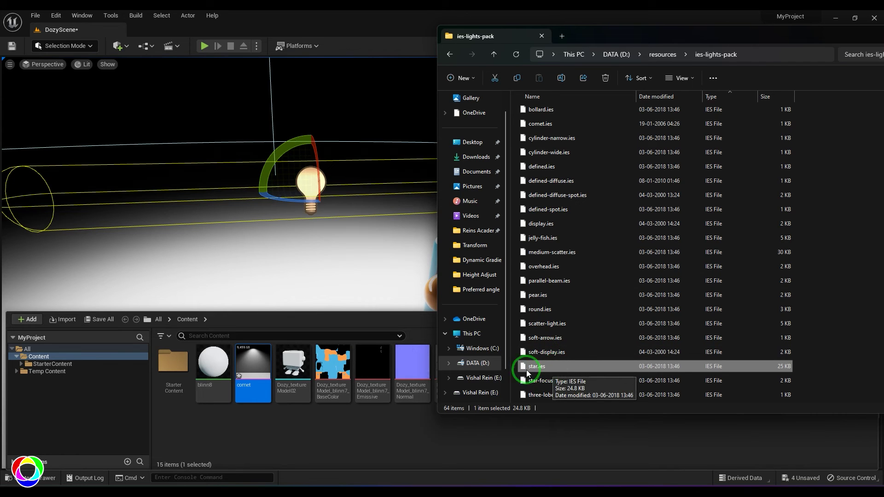
pyautogui.moveTo(526, 369); pyautogui.dragTo(349, 438)
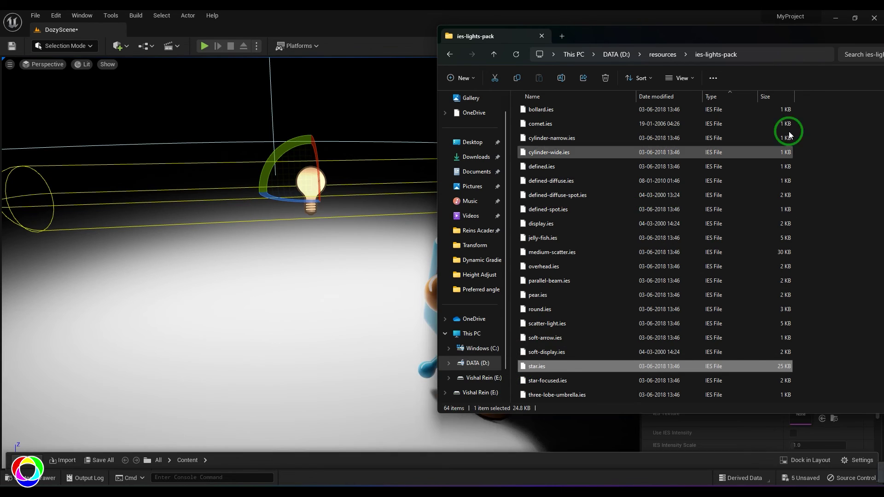
pyautogui.click(835, 17)
pyautogui.click(39, 479)
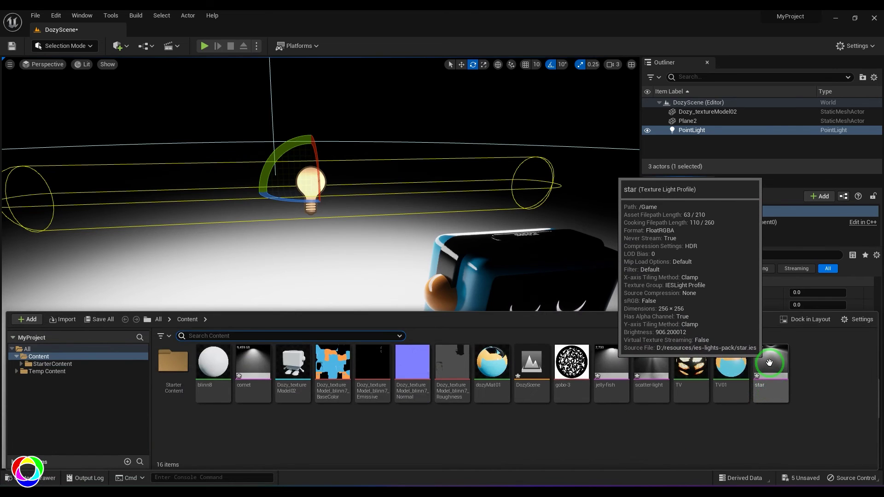
# Step: Delete the old point light, then place a new Point Light and raise it above the floor
pyautogui.moveTo(770, 363); pyautogui.dragTo(331, 194)
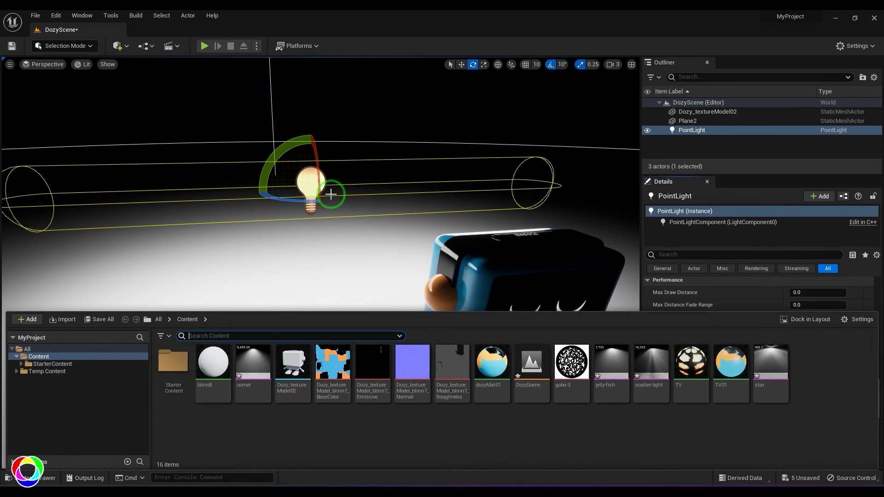
pyautogui.click(305, 181)
pyautogui.press('w')
pyautogui.press('Delete')
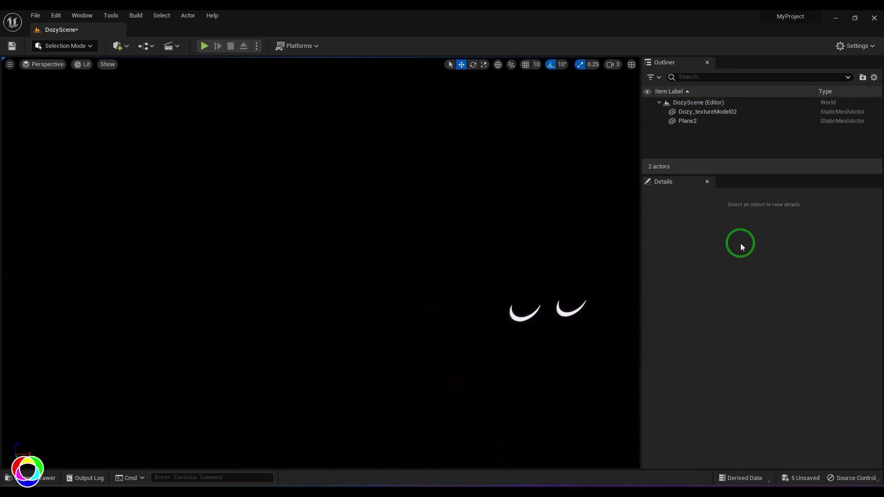
pyautogui.click(121, 46)
pyautogui.moveTo(167, 131)
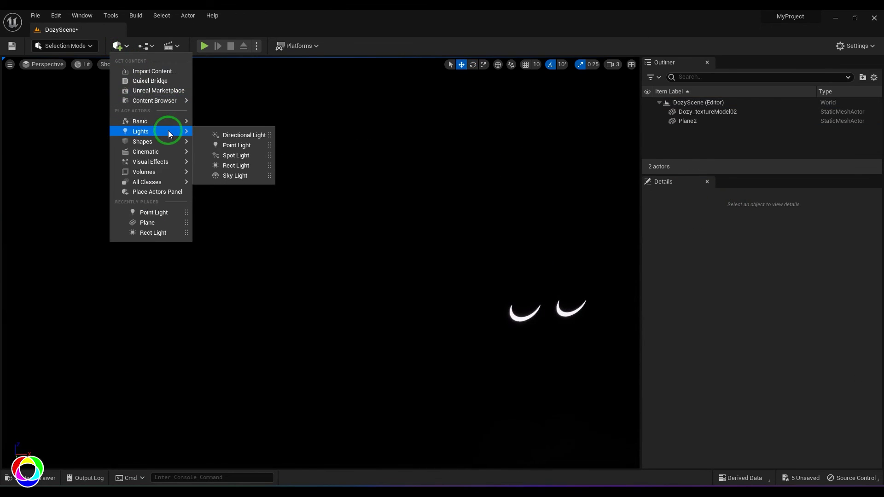
pyautogui.click(231, 145)
pyautogui.keyDown('shift'); pyautogui.moveTo(324, 241); pyautogui.dragTo(222, 277); pyautogui.keyUp('shift')
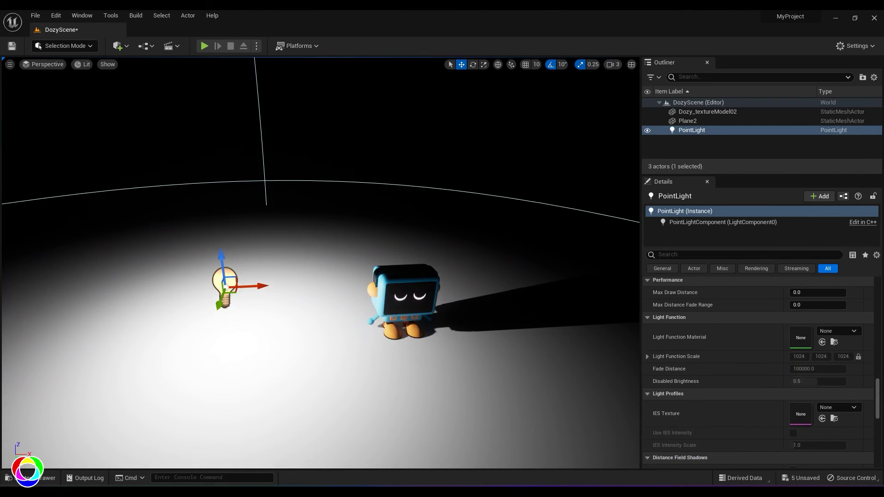
# Step: Assign the star profile as the light's IES Texture after trying comet
pyautogui.click(46, 478)
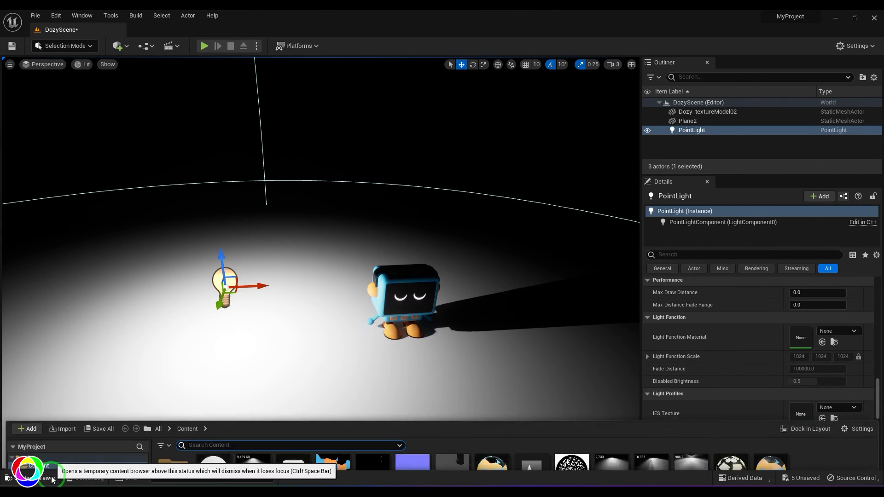
pyautogui.scroll(-10, 756, 286)
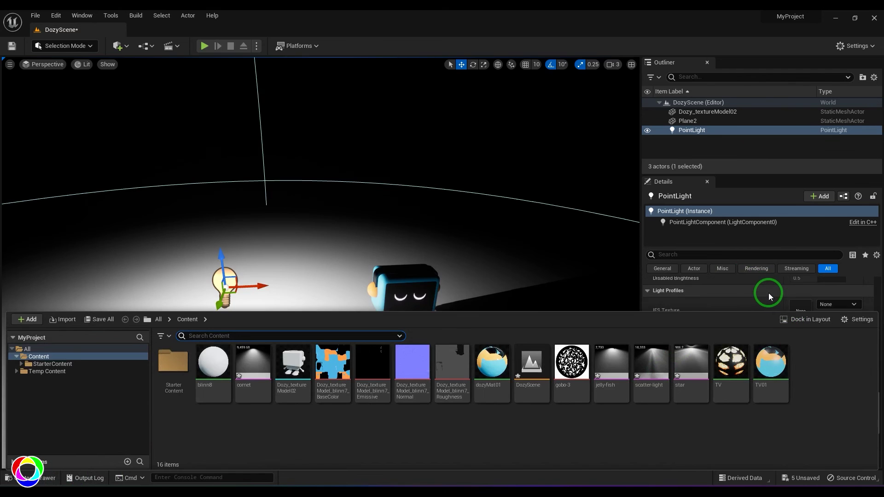
pyautogui.scroll(1, 768, 293)
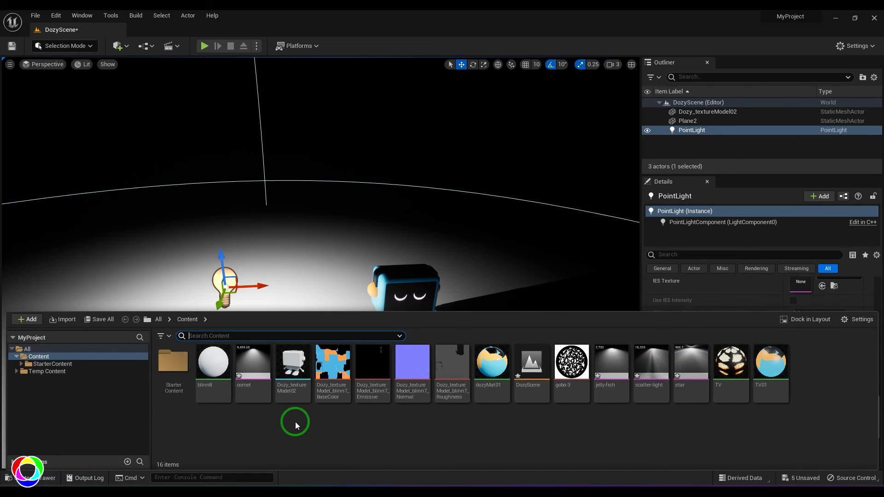
pyautogui.moveTo(259, 404); pyautogui.dragTo(800, 320)
pyautogui.scroll(1, 824, 313)
pyautogui.click(836, 306)
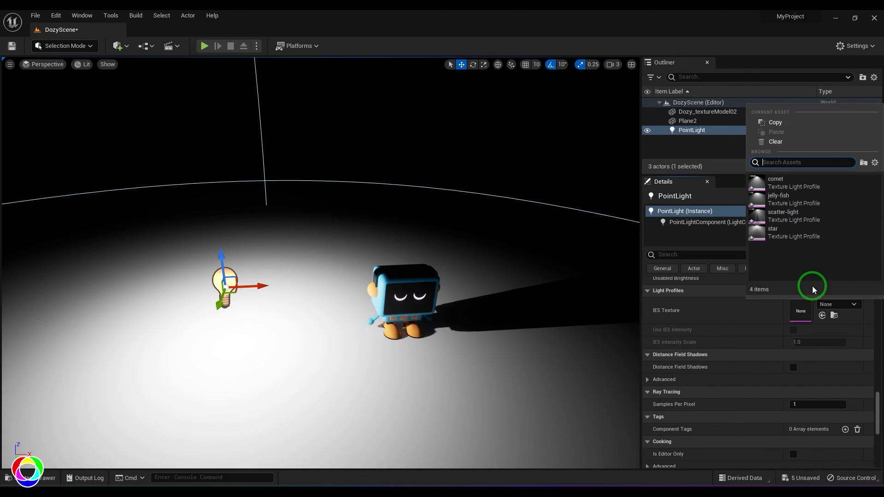
pyautogui.click(784, 234)
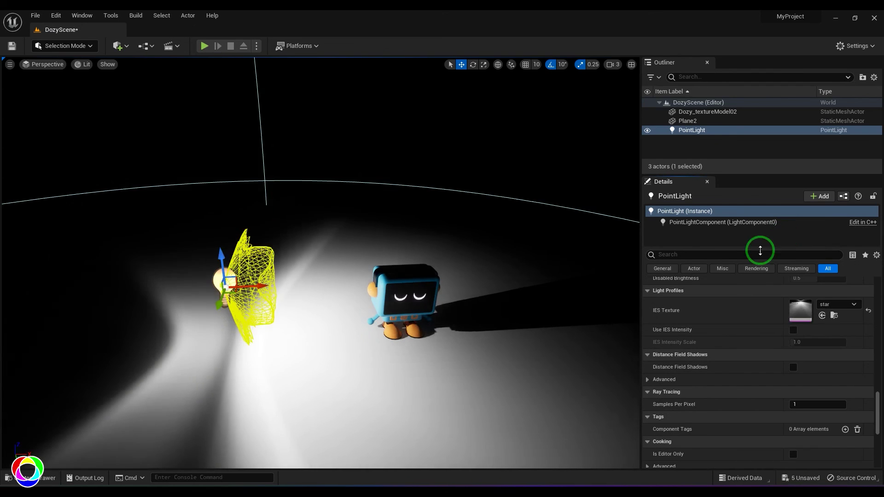
# Step: Adjust the light's height and set its Intensity to 1 cd
pyautogui.moveTo(207, 320); pyautogui.dragTo(225, 297)
pyautogui.scroll(5, 787, 383)
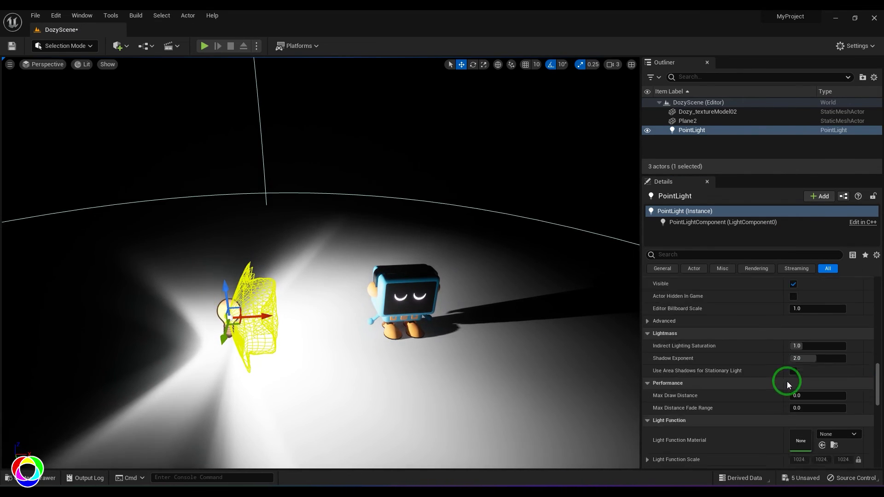
pyautogui.moveTo(879, 388); pyautogui.dragTo(869, 294)
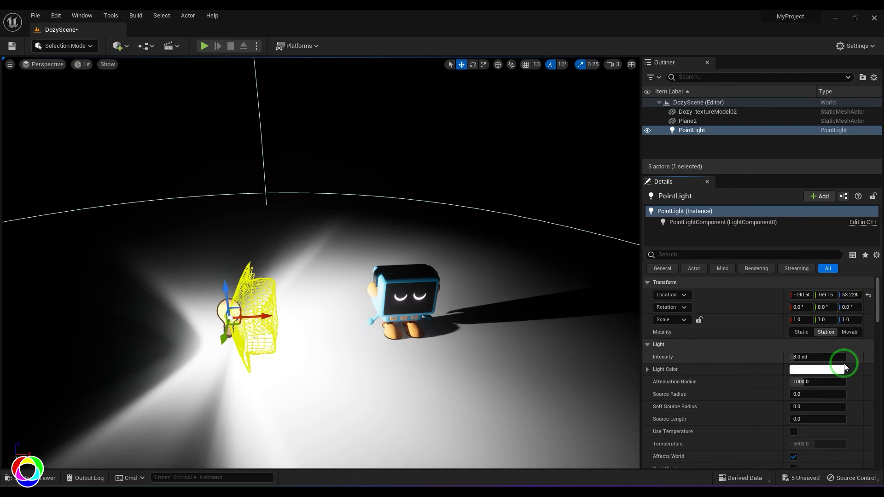
pyautogui.click(799, 358)
pyautogui.write('1')
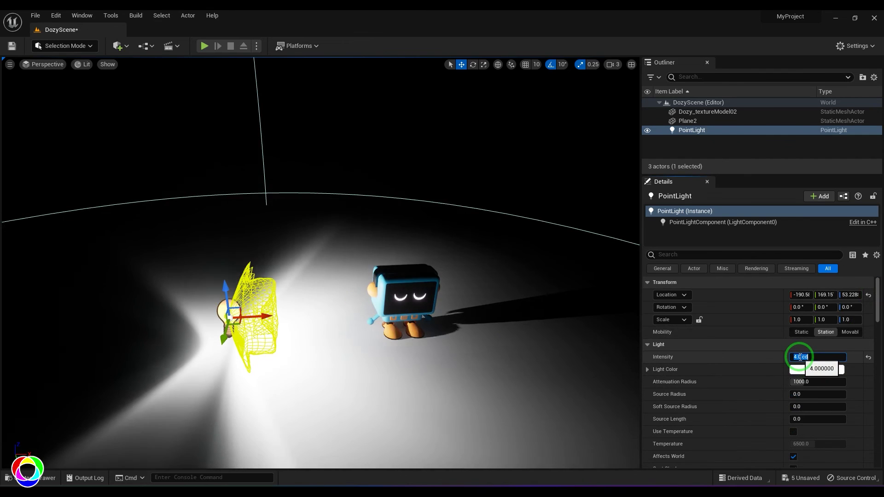
pyautogui.click(452, 135)
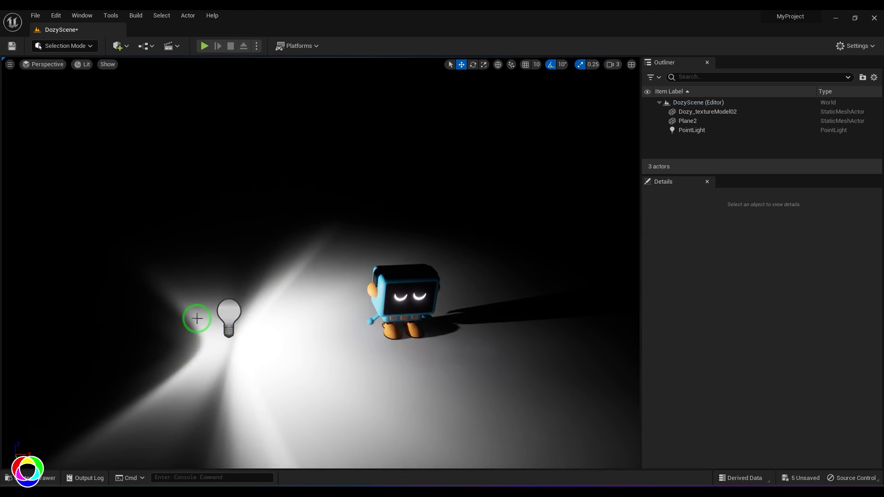
# Step: Try the scatter-light, jelly-fish and comet IES profiles on the light
pyautogui.click(229, 318)
pyautogui.scroll(-5, 856, 358)
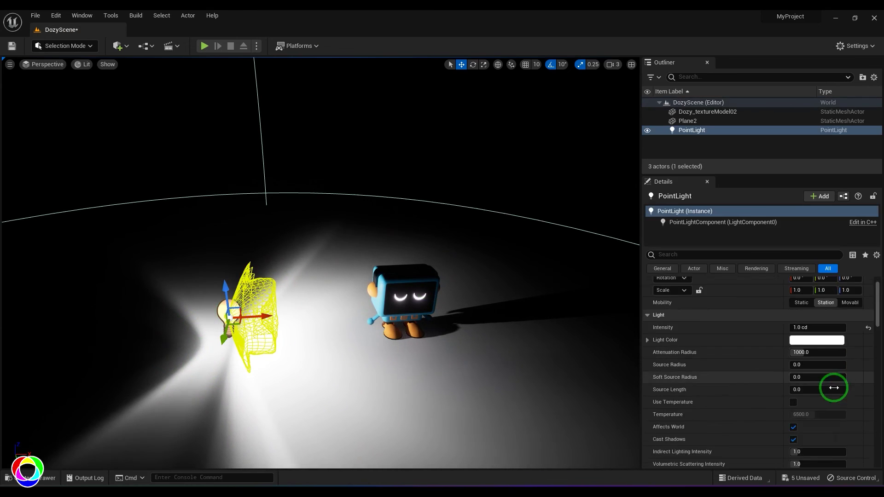
pyautogui.scroll(-12, 856, 363)
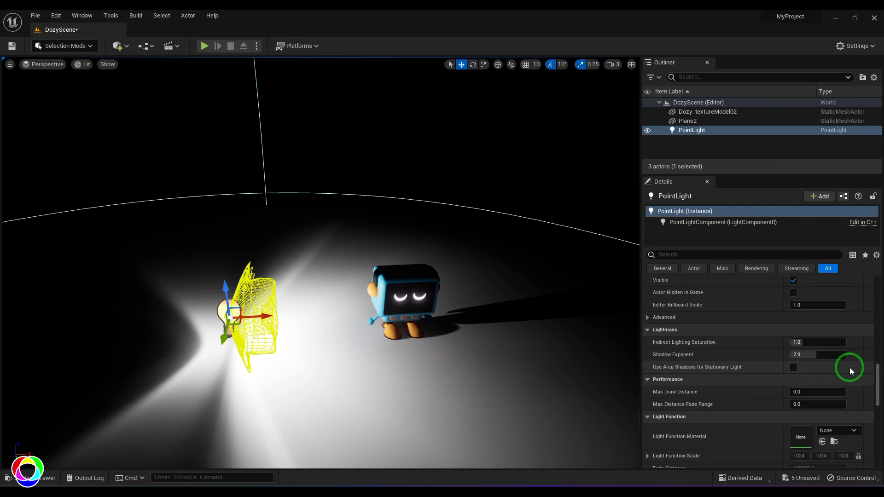
pyautogui.scroll(-2, 850, 368)
pyautogui.click(841, 359)
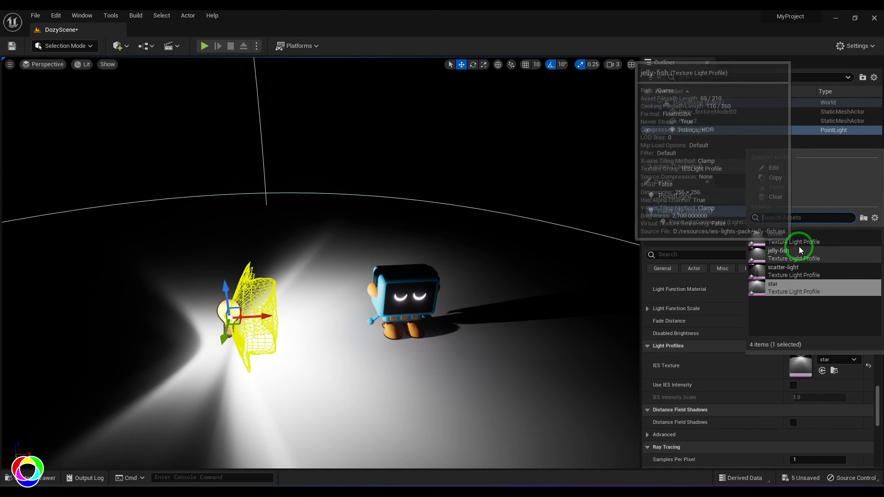
pyautogui.click(793, 269)
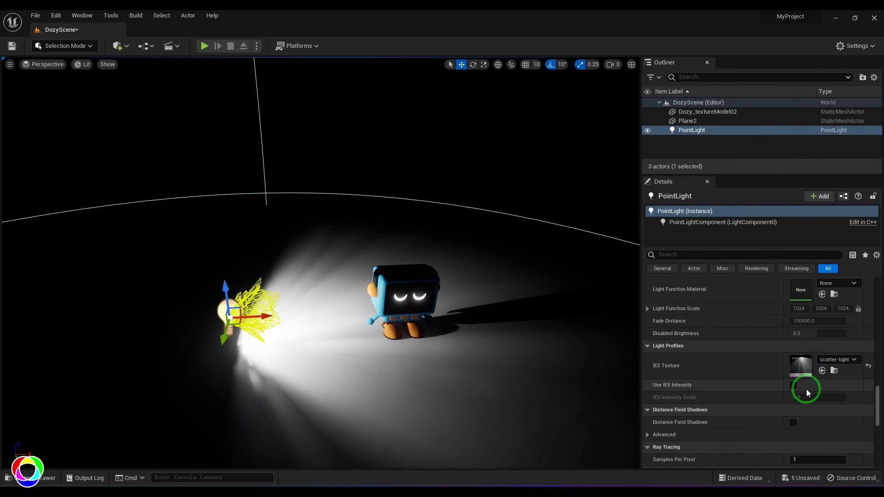
pyautogui.click(837, 361)
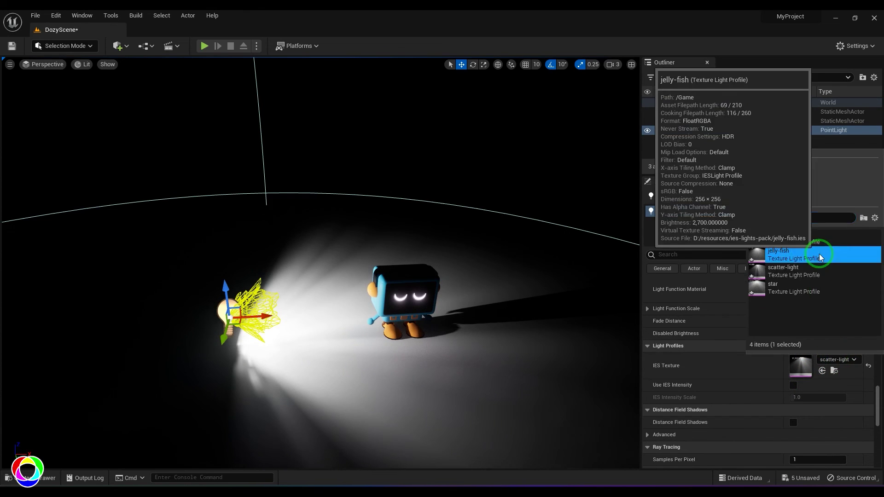
pyautogui.click(820, 254)
pyautogui.click(843, 360)
pyautogui.click(787, 264)
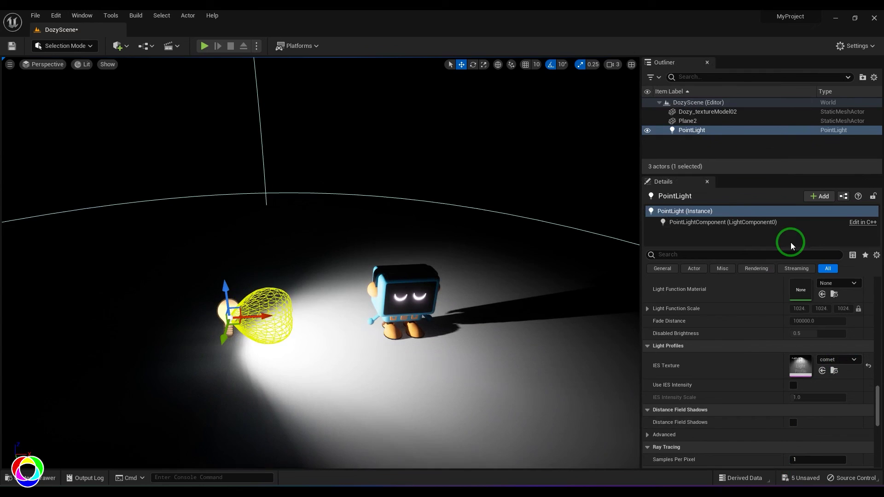
# Step: Try the star profile, settle on scatter-light, and slide the light along X
pyautogui.click(842, 360)
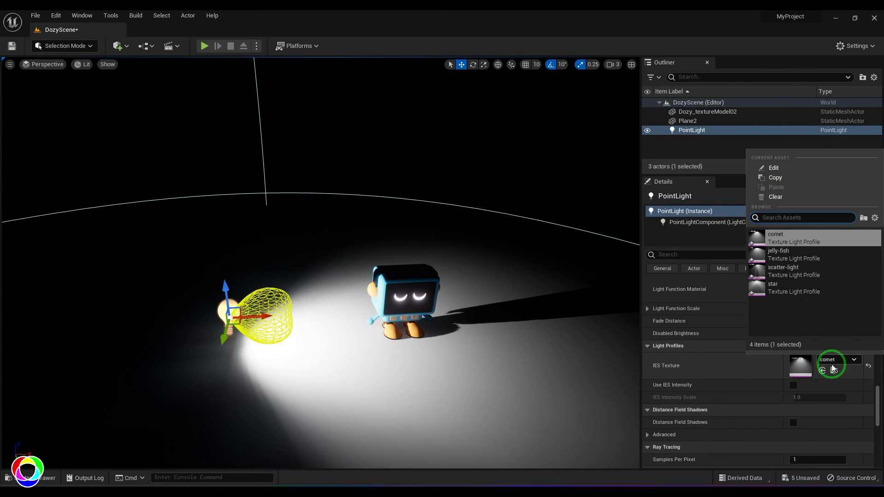
pyautogui.click(842, 360)
pyautogui.click(842, 360)
pyautogui.click(774, 288)
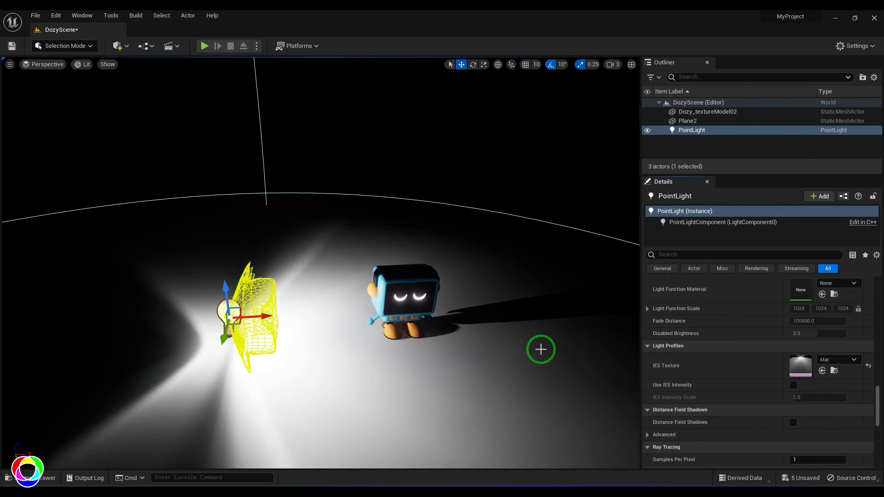
pyautogui.click(798, 362)
pyautogui.click(783, 271)
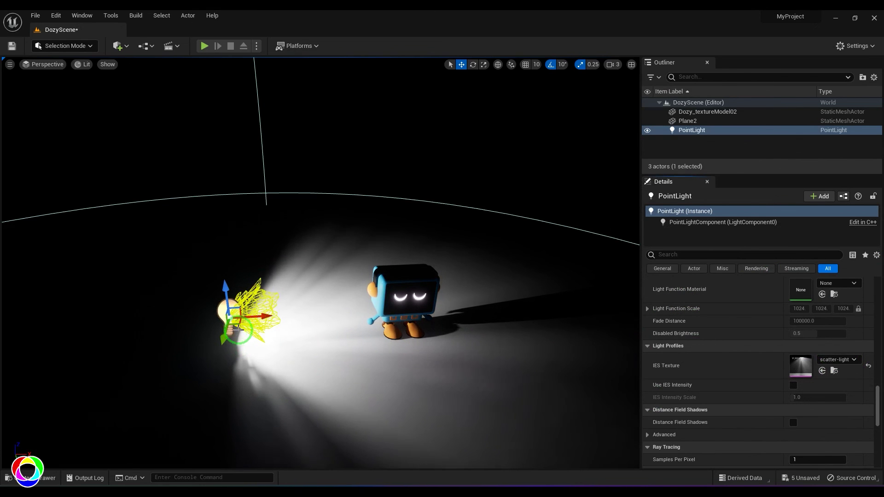
pyautogui.moveTo(236, 328); pyautogui.dragTo(159, 302)
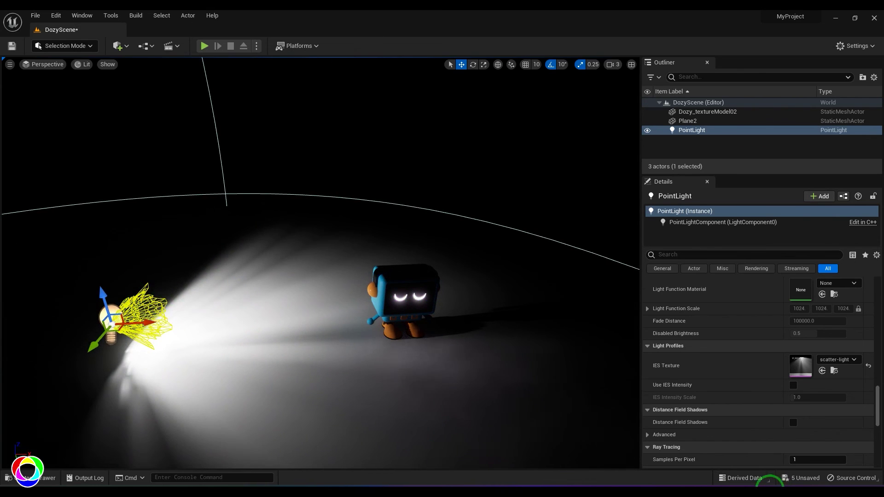
# Step: Enable Use Temperature at about 4110 K and move the light along X toward the robot
pyautogui.scroll(6, 803, 430)
pyautogui.scroll(2, 797, 395)
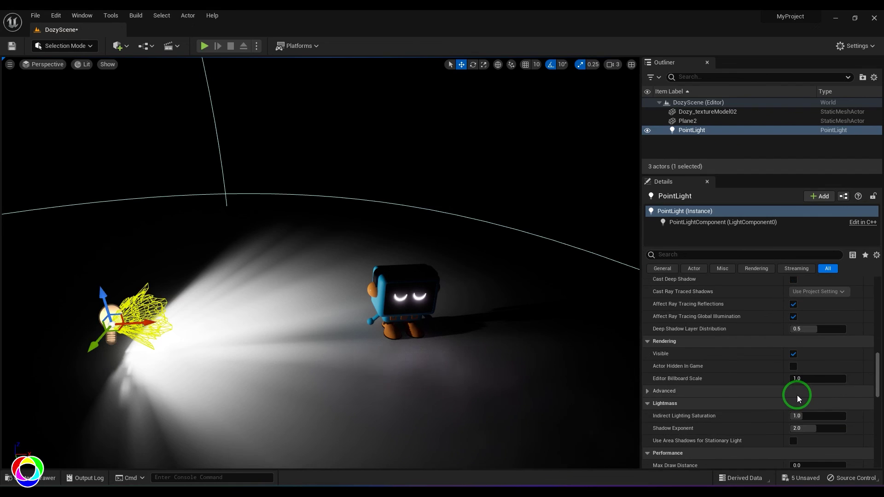
pyautogui.scroll(2, 797, 395)
pyautogui.scroll(4, 796, 393)
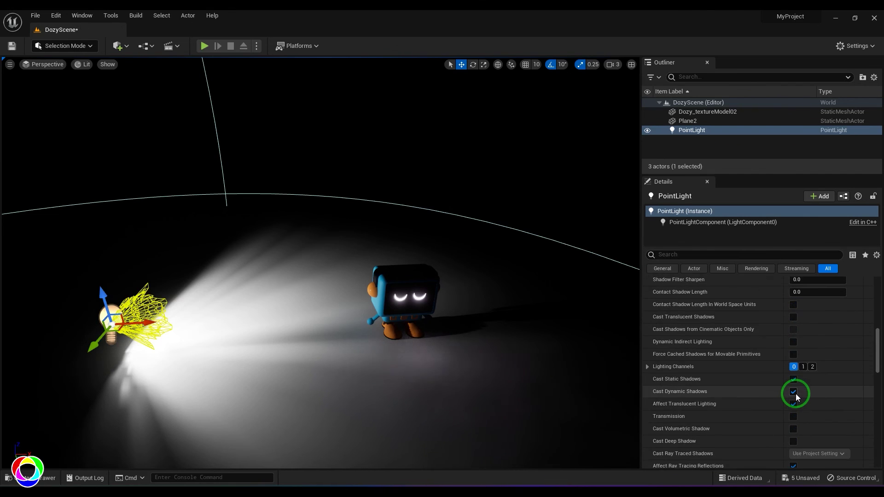
pyautogui.scroll(8, 796, 393)
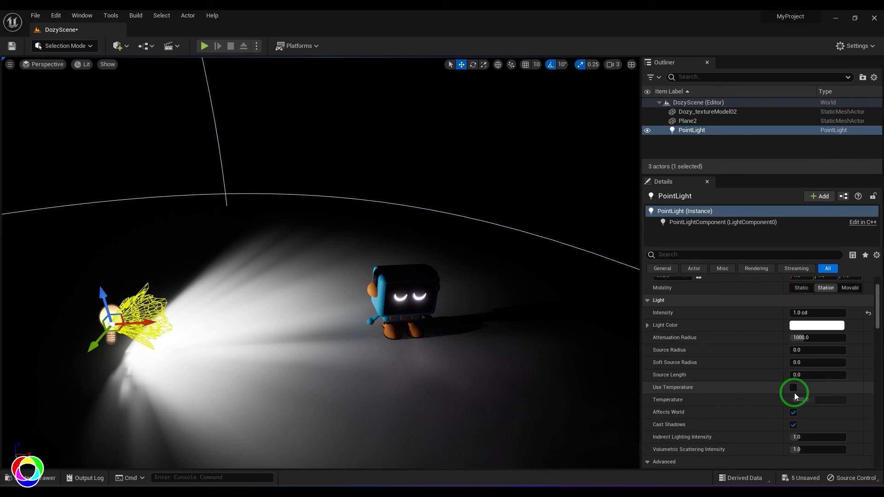
pyautogui.click(793, 373)
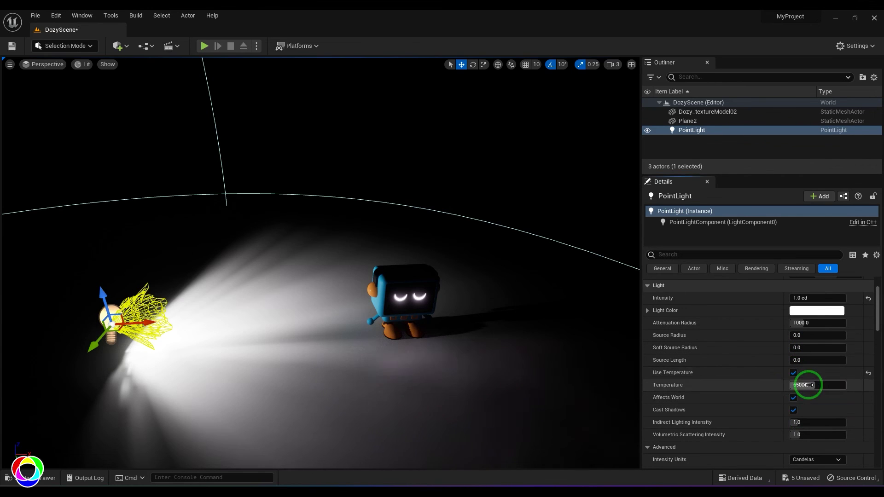
pyautogui.moveTo(803, 385); pyautogui.dragTo(799, 385)
pyautogui.moveTo(143, 322); pyautogui.dragTo(251, 330)
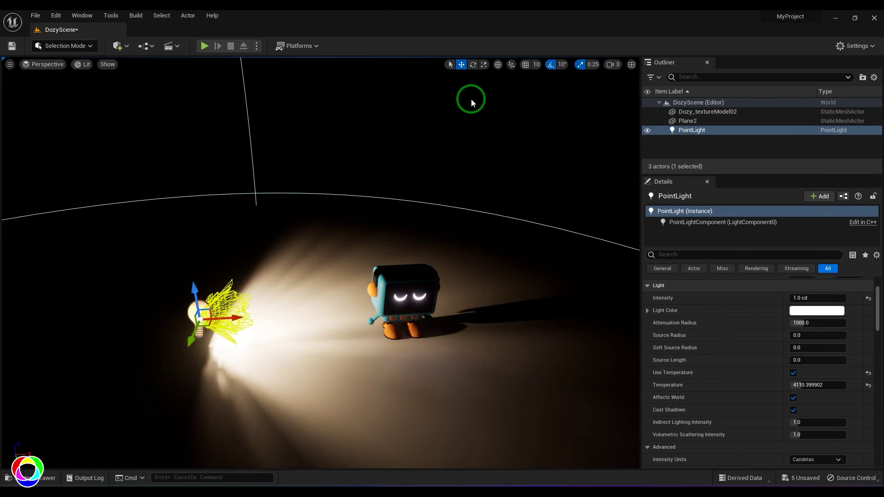
pyautogui.click(469, 98)
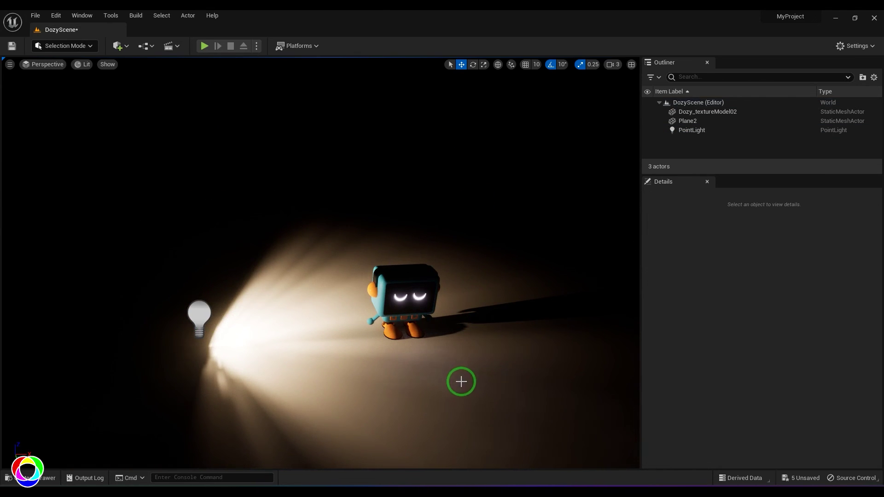
pyautogui.scroll(-3, 451, 378)
pyautogui.scroll(3, 451, 379)
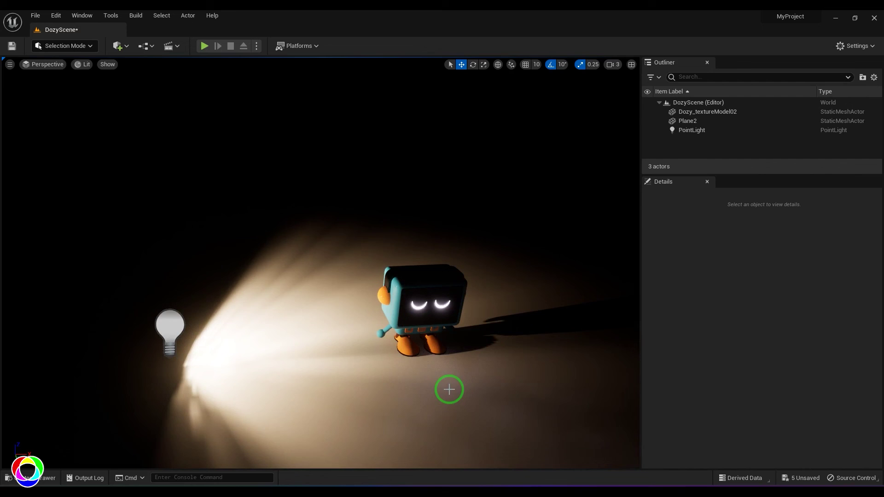
pyautogui.moveTo(446, 395); pyautogui.dragTo(460, 468, button='right')
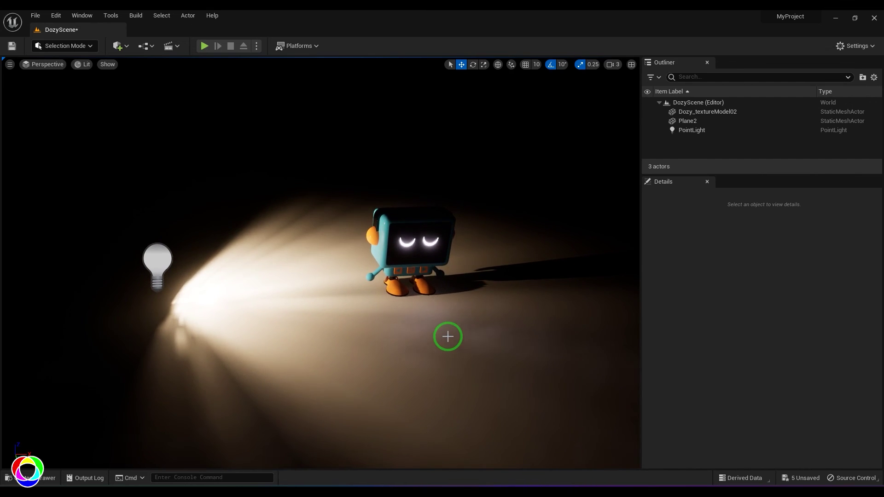